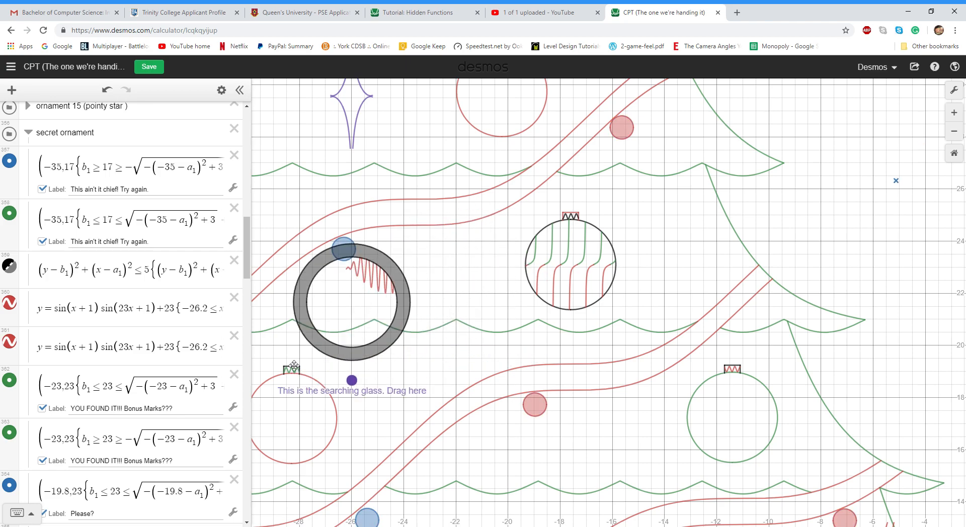
# Switch to the "Tutorial: Hidden Functions" graph and show the circle (y − b)² + (x − a)² = 3.
pyautogui.moveTo(568, 364); pyautogui.dragTo(498, 357)
pyautogui.click(431, 14)
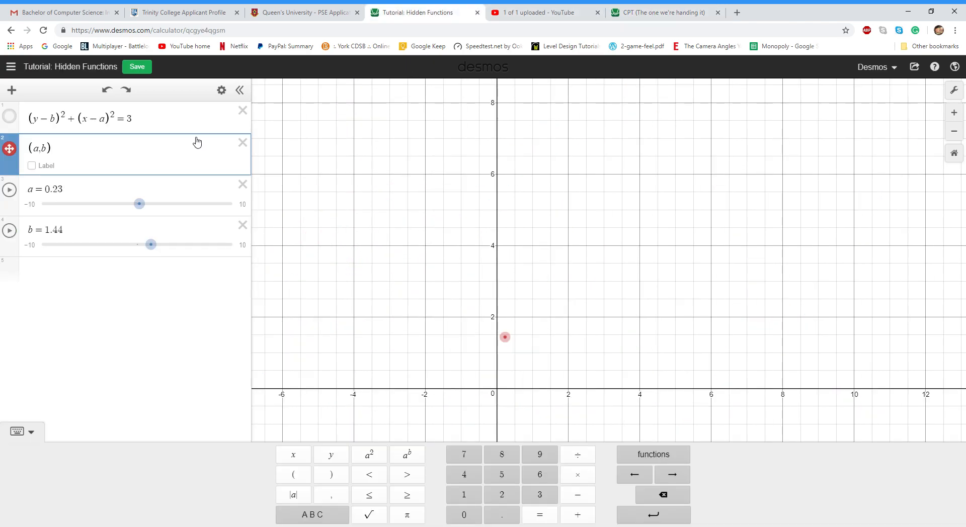
pyautogui.moveTo(115, 119); pyautogui.dragTo(57, 119)
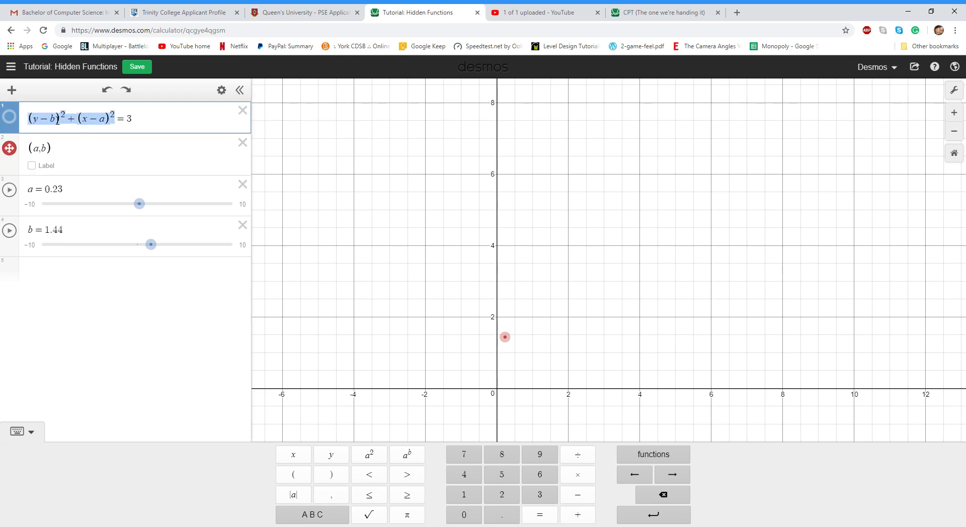
pyautogui.click(87, 124)
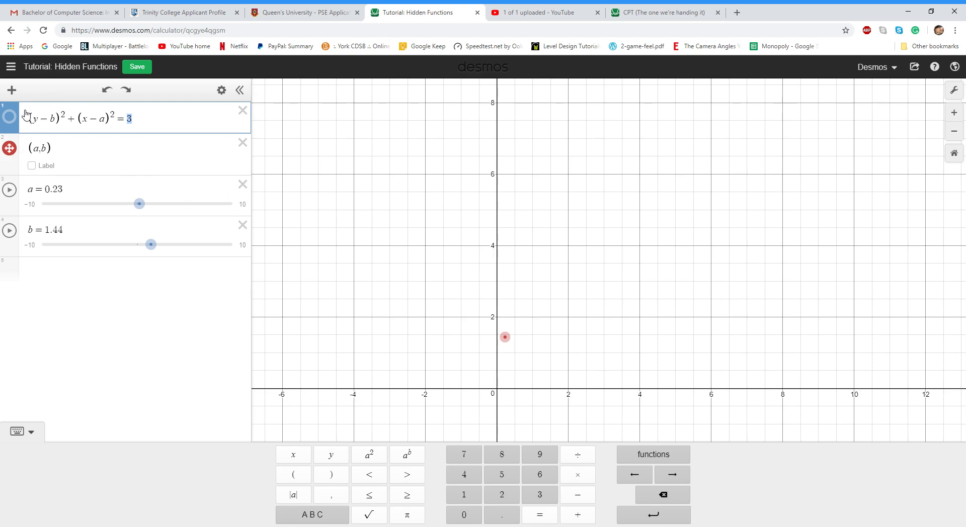
pyautogui.click(9, 117)
# Move the circle by its centre point (a, b) to about (0.07, 0.1), near the origin.
pyautogui.doubleClick(52, 119)
pyautogui.click(101, 123)
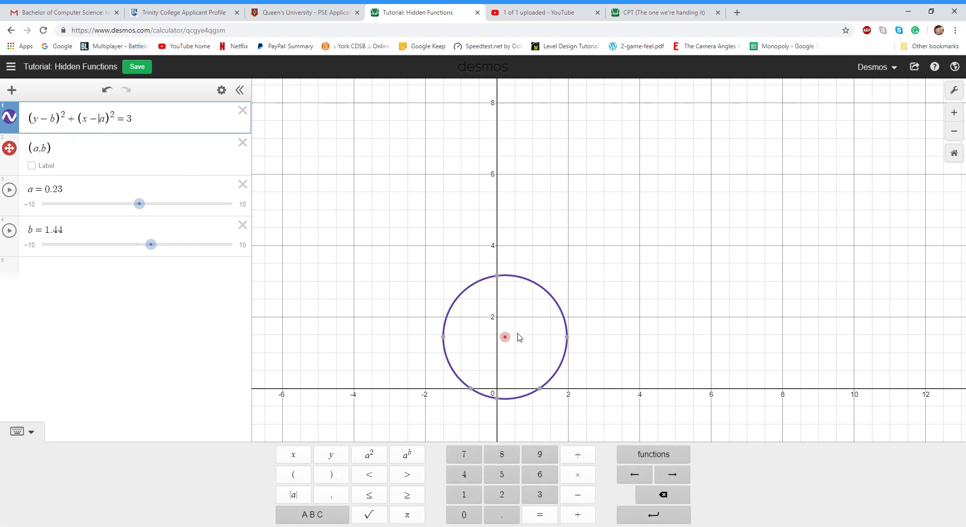
pyautogui.scroll(-2, 517, 335)
pyautogui.moveTo(509, 336); pyautogui.dragTo(504, 371)
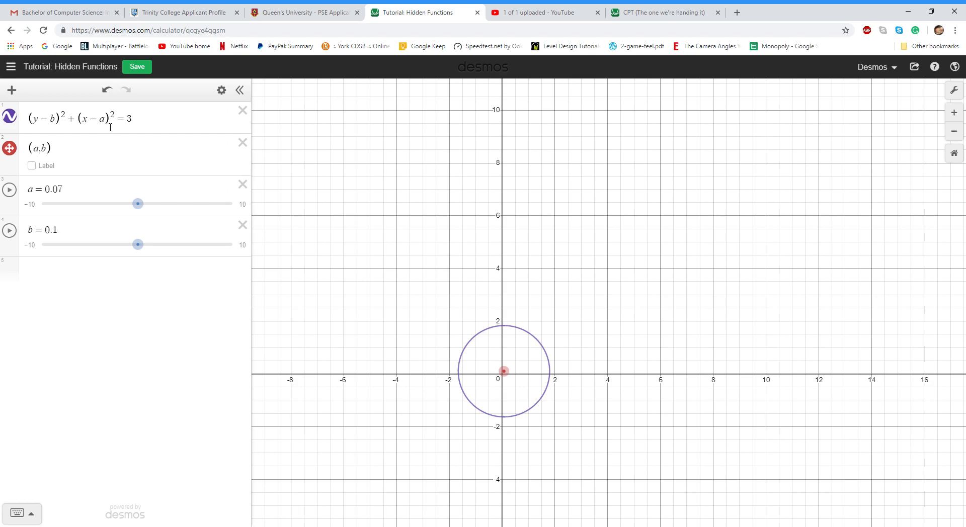
# Duplicate the circle equation into a new expression directly below the original.
pyautogui.click(44, 123)
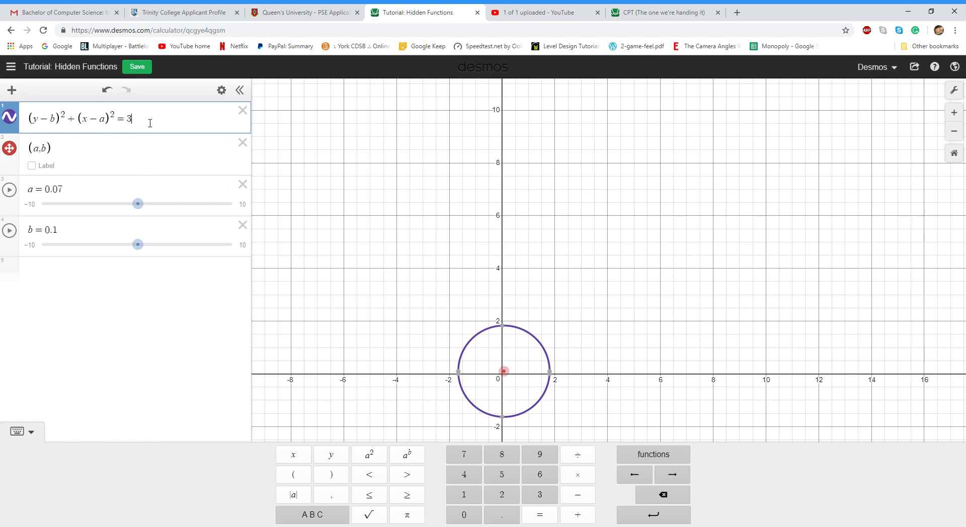
pyautogui.press('Return')
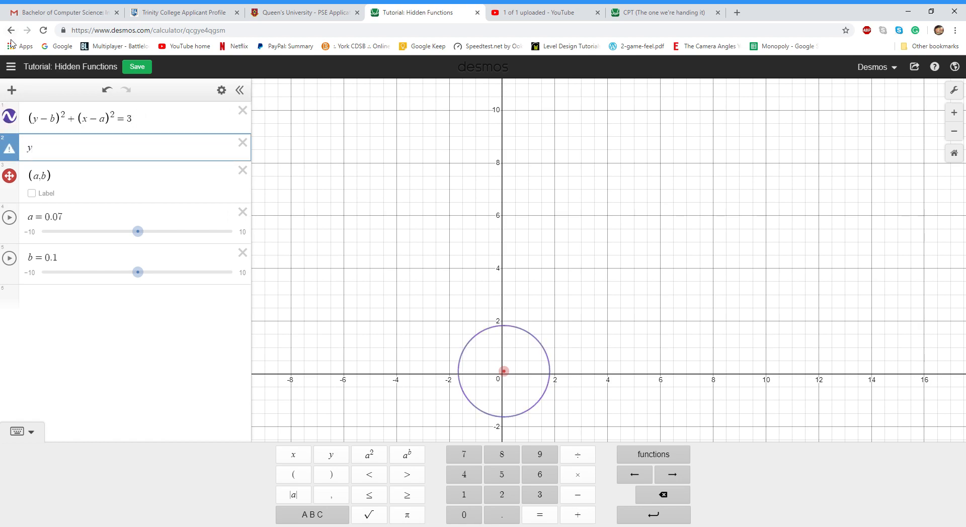
pyautogui.press('BackSpace')
pyautogui.moveTo(153, 116); pyautogui.dragTo(4, 111)
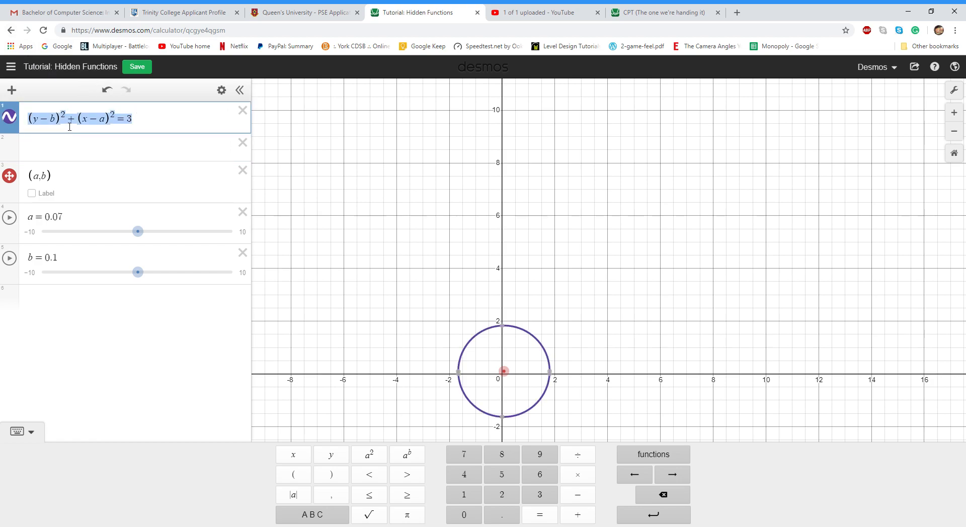
pyautogui.hotkey('ctrl', 'c')
pyautogui.click(105, 147)
pyautogui.hotkey('ctrl', 'v')
# Rearrange the copied equation to (y − b)² = 3 − (x − a)² and hide the original circle.
pyautogui.moveTo(73, 156); pyautogui.dragTo(115, 156)
pyautogui.hotkey('ctrl', 'x')
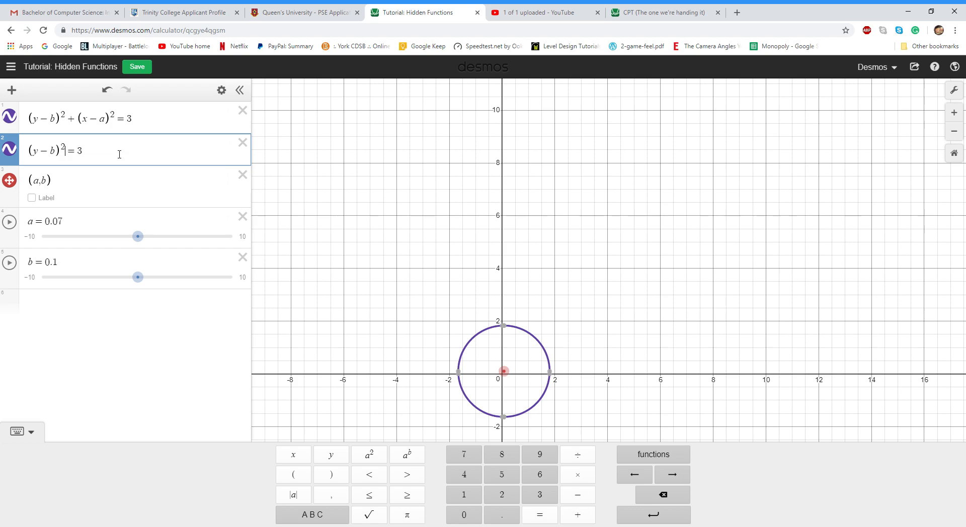
pyautogui.click(160, 156)
pyautogui.hotkey('ctrl', 'v')
pyautogui.moveTo(95, 154); pyautogui.dragTo(91, 154)
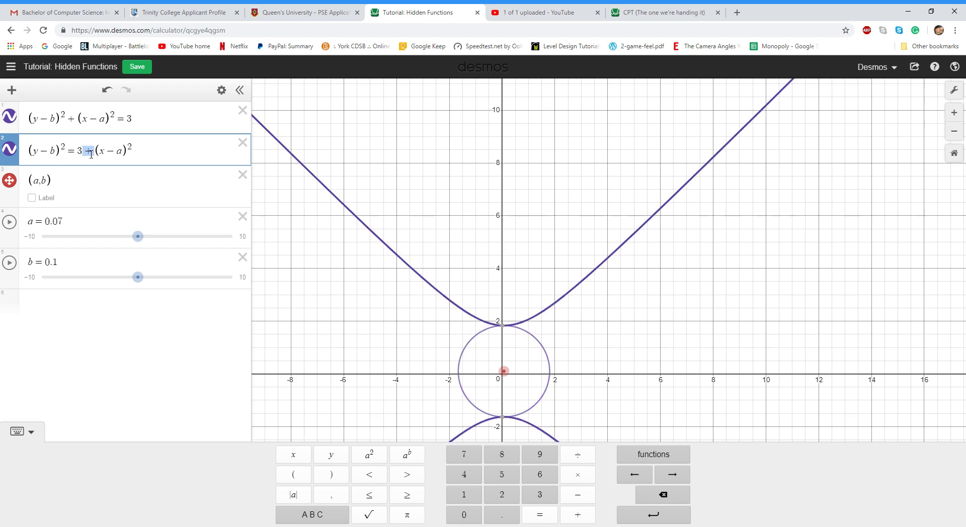
pyautogui.write('-')
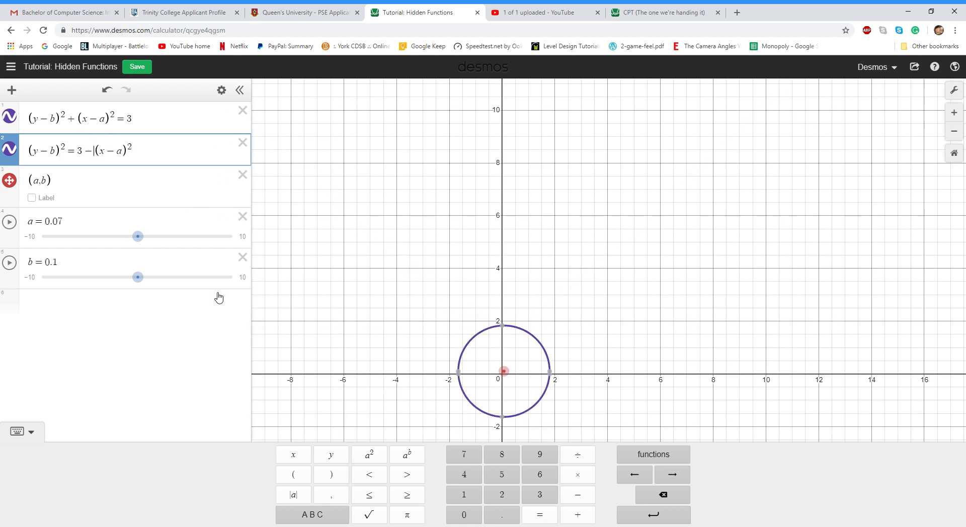
pyautogui.click(17, 120)
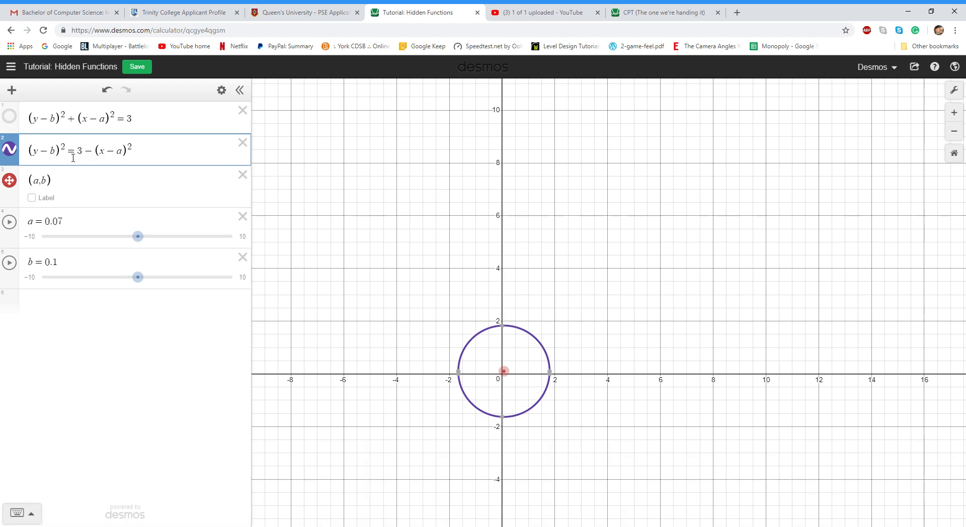
# Take the square root of both sides of the copied equation, making it y − b = √(3 − (x − a)²).
pyautogui.moveTo(70, 155); pyautogui.dragTo(66, 152)
pyautogui.press('BackSpace')
pyautogui.press('BackSpace')
pyautogui.press('Home')
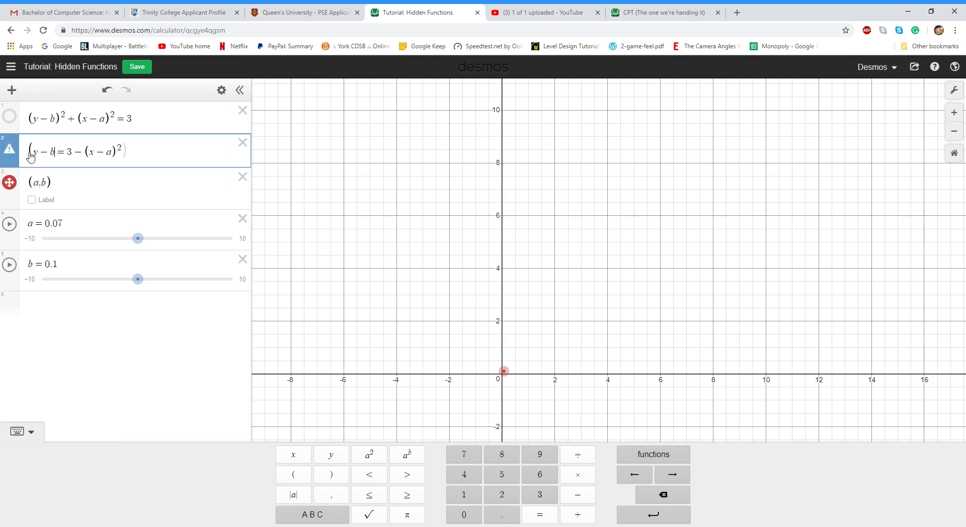
pyautogui.press('BackSpace')
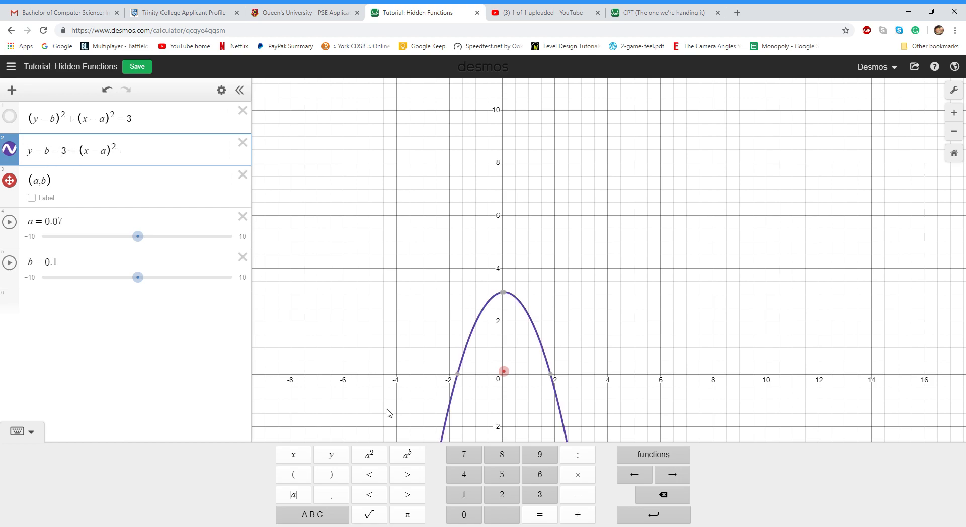
pyautogui.click(369, 515)
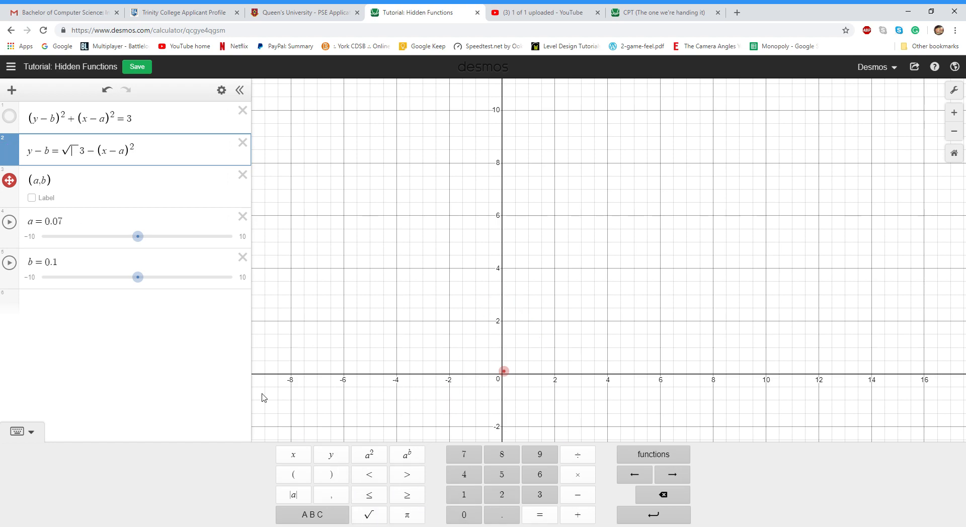
pyautogui.moveTo(137, 152); pyautogui.dragTo(86, 156)
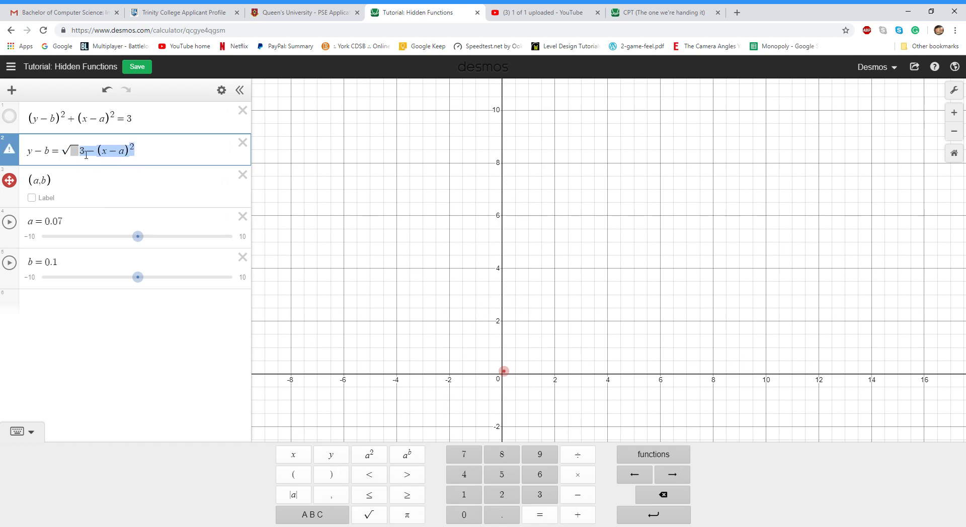
pyautogui.hotkey('ctrl', 'x')
pyautogui.click(75, 154)
pyautogui.hotkey('ctrl', 'v')
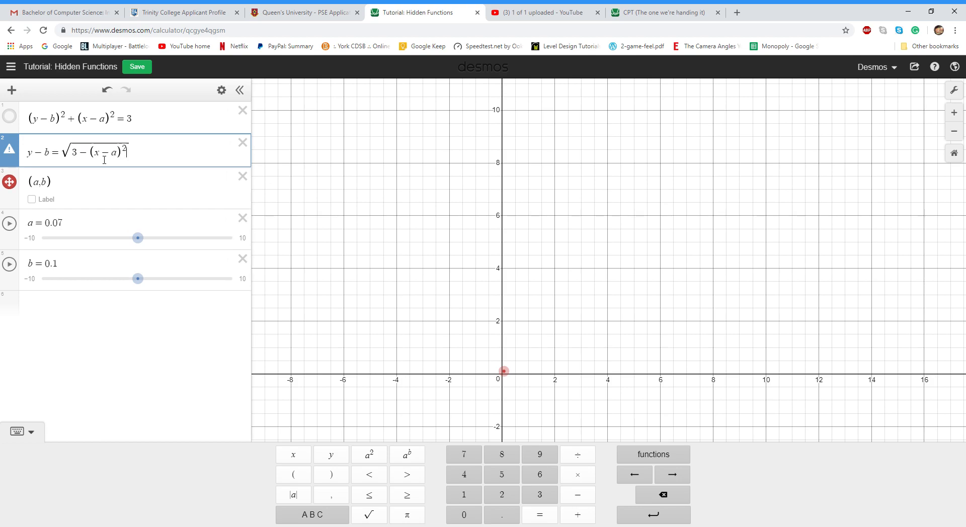
# Isolate y in the square-root equation by moving b across, giving y = √(3 − (x − a)²) + b.
pyautogui.doubleClick(49, 155)
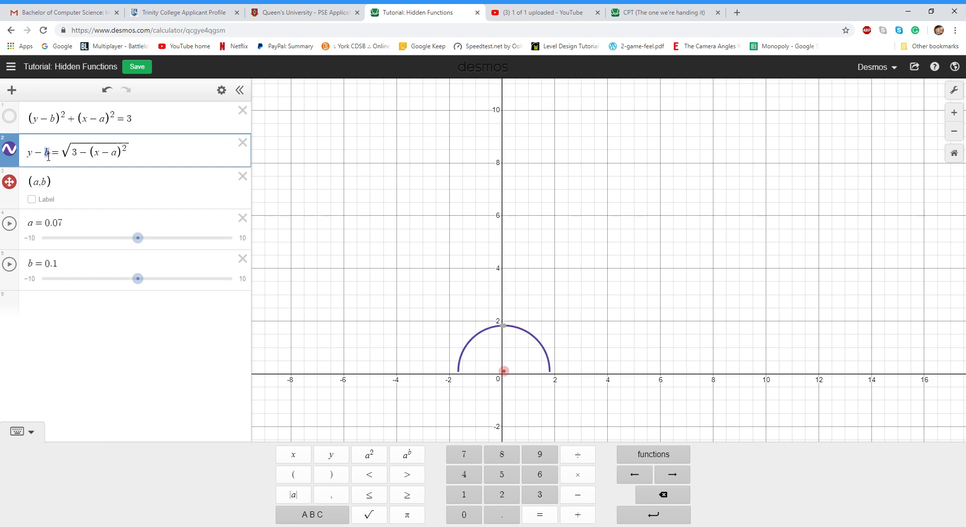
pyautogui.moveTo(44, 157); pyautogui.dragTo(41, 157)
pyautogui.hotkey('ctrl', 'x')
pyautogui.click(129, 154)
pyautogui.hotkey('ctrl', 'v')
pyautogui.press('BackSpace')
pyautogui.write('+')
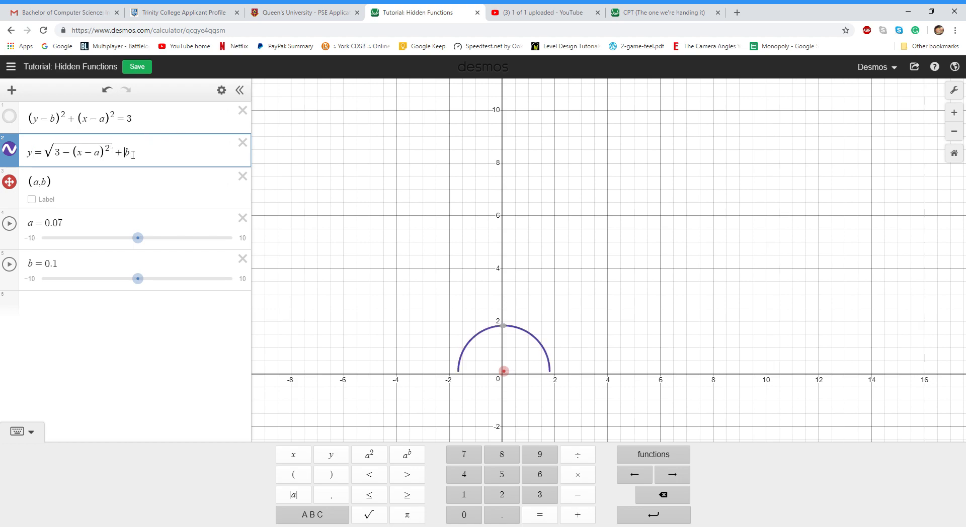
# Move the semicircle by its centre point to about (−0.5, 2.97) and review its equation.
pyautogui.scroll(-2, 485, 259)
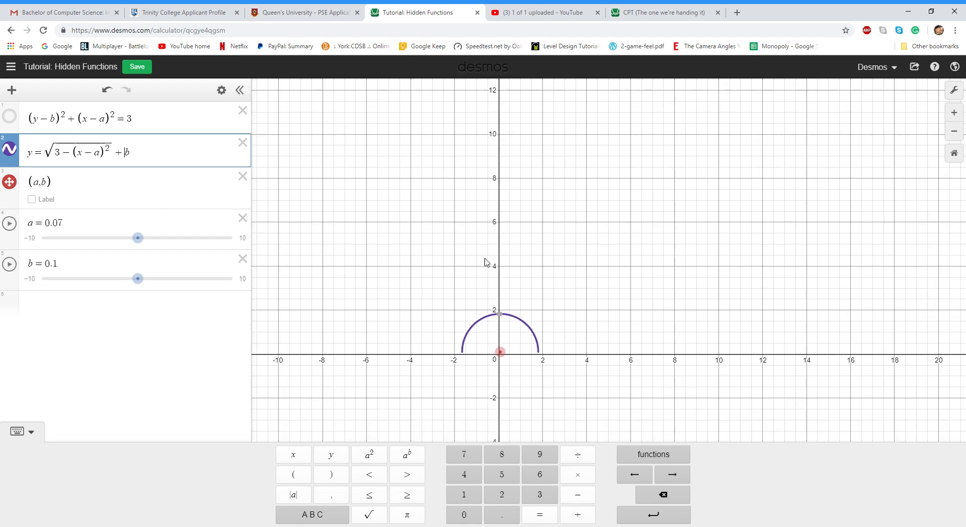
pyautogui.moveTo(498, 359); pyautogui.dragTo(487, 287)
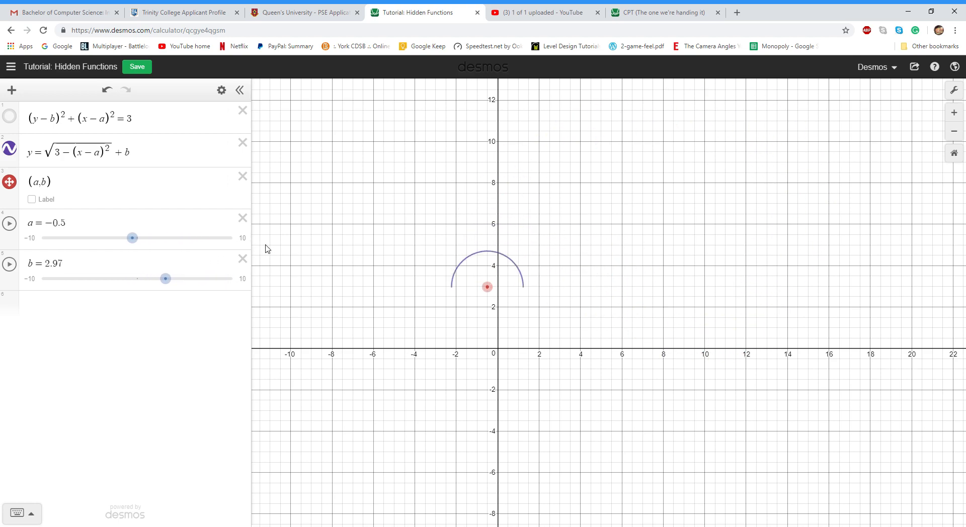
pyautogui.click(47, 151)
pyautogui.click(153, 155)
pyautogui.moveTo(55, 158); pyautogui.dragTo(157, 150)
pyautogui.click(134, 153)
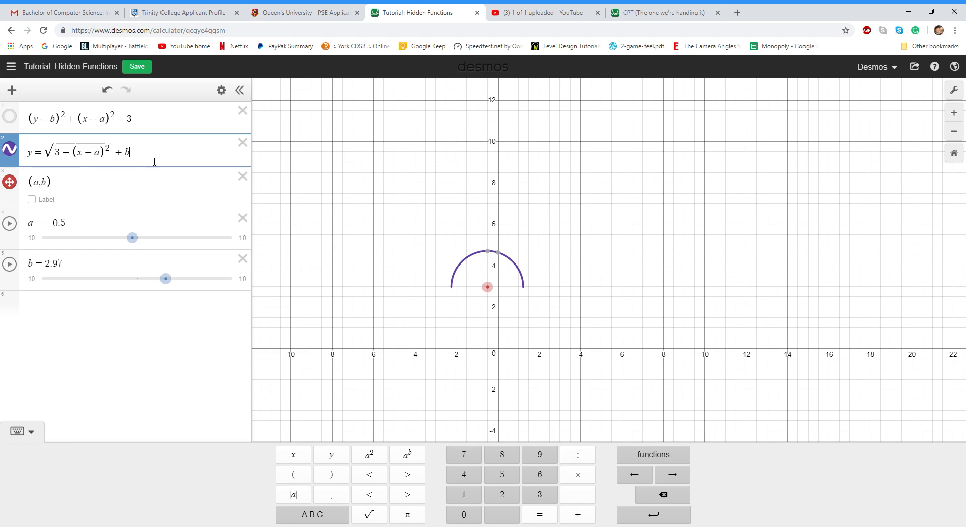
# Add the function y = sin(x) as a new expression below the semicircle equation.
pyautogui.press('Return')
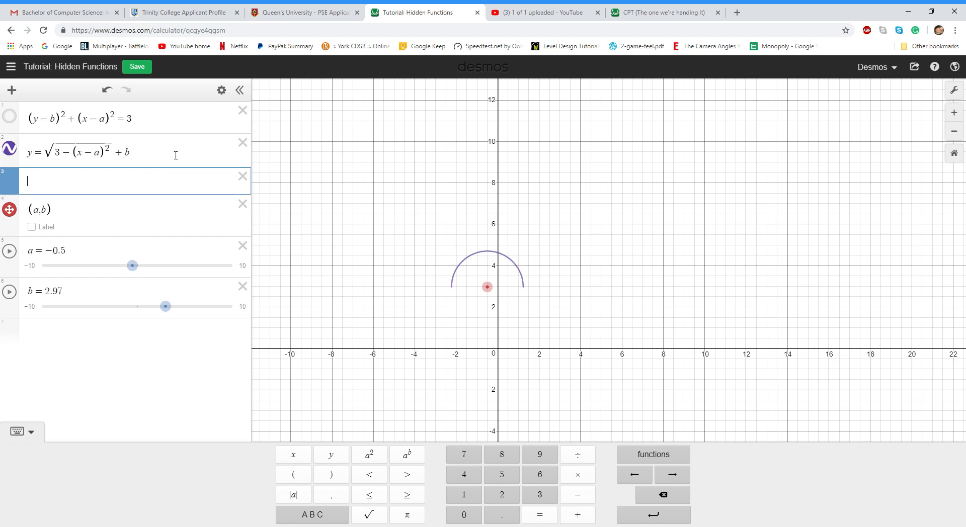
pyautogui.write('sin)(')
pyautogui.press('BackSpace')
pyautogui.write('(')
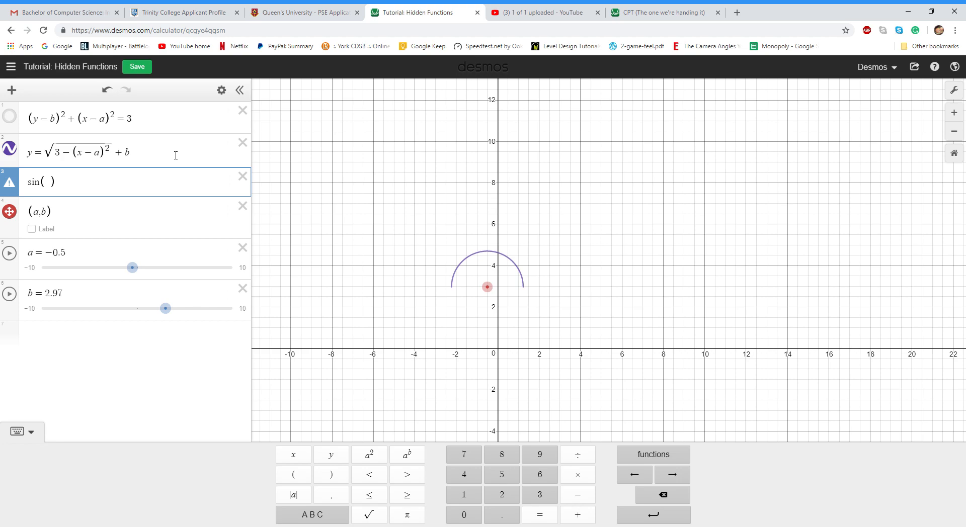
pyautogui.write('x')
pyautogui.press('Home')
pyautogui.write('y=')
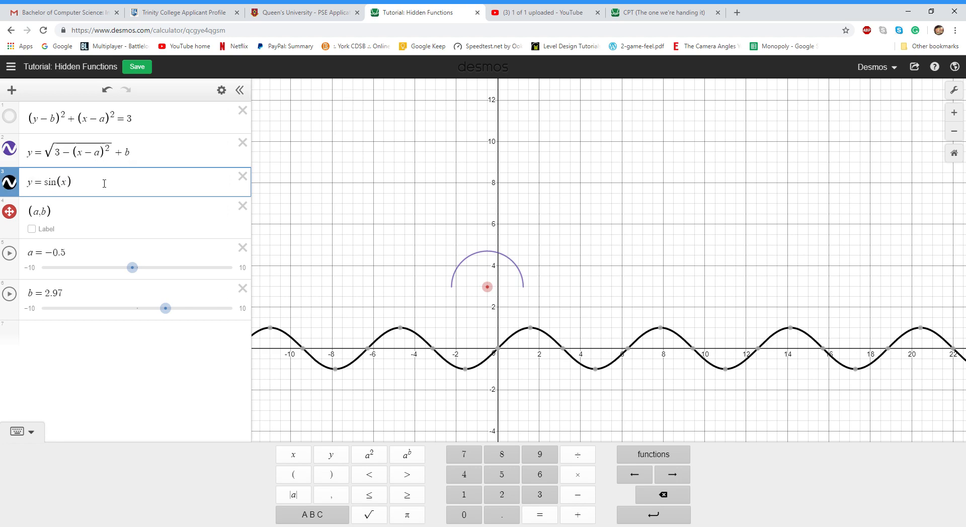
# Try multiplying the sine function by sin(25x).
pyautogui.click(106, 182)
pyautogui.write('(x) ')
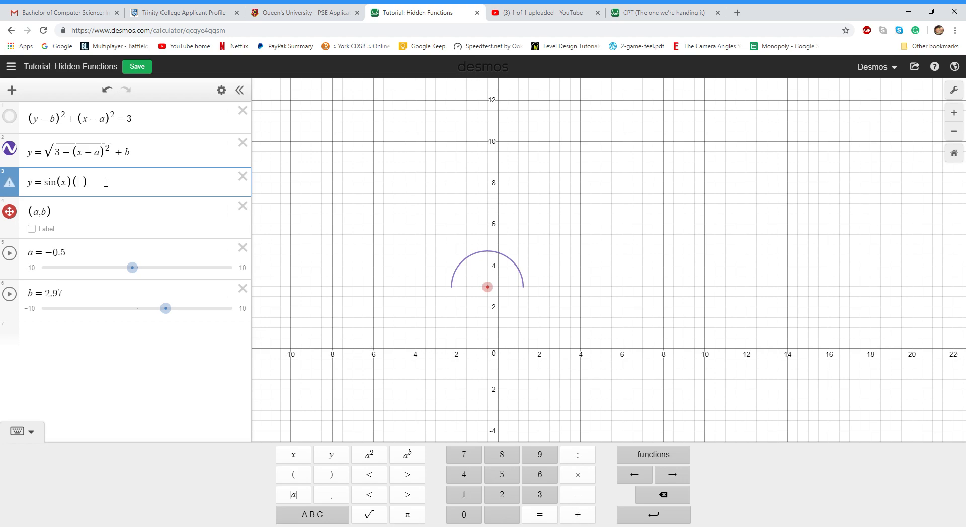
pyautogui.write('sin(25')
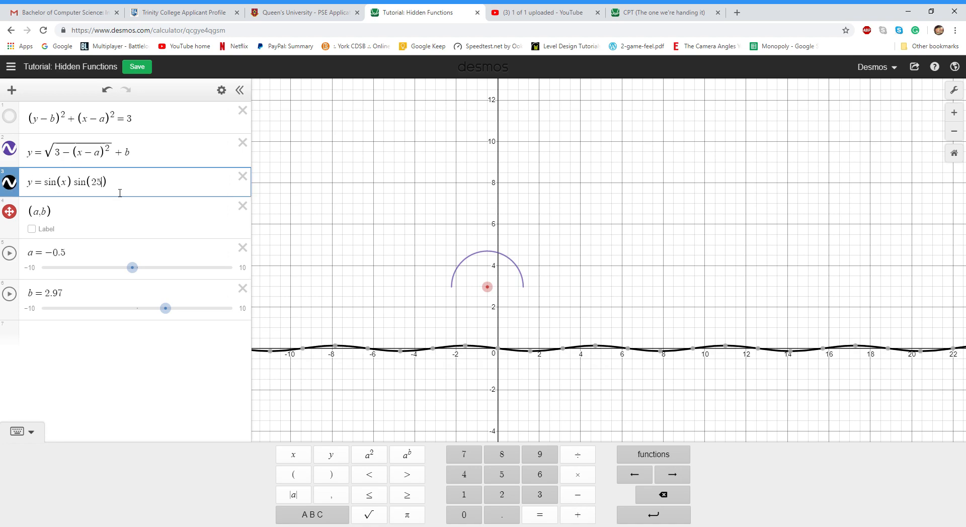
pyautogui.write('x')
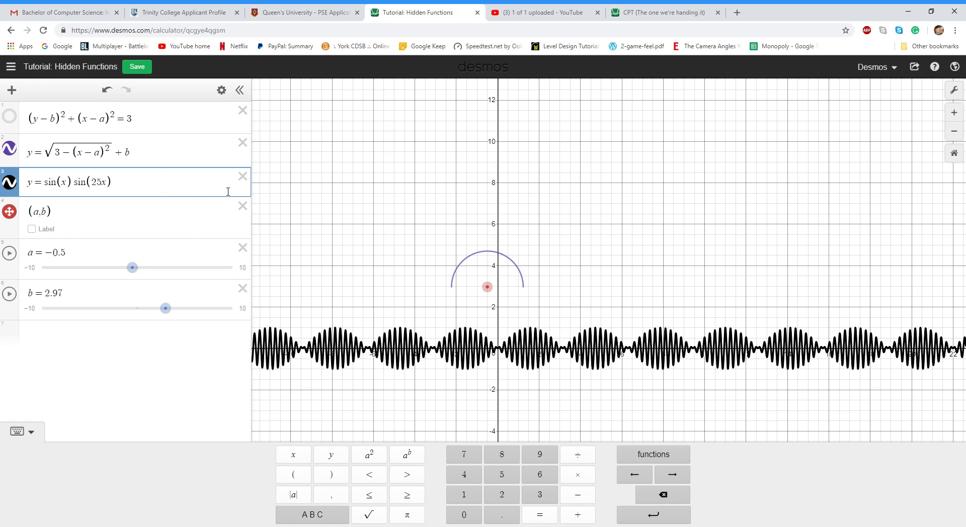
pyautogui.moveTo(145, 191); pyautogui.dragTo(79, 190)
pyautogui.press('BackSpace')
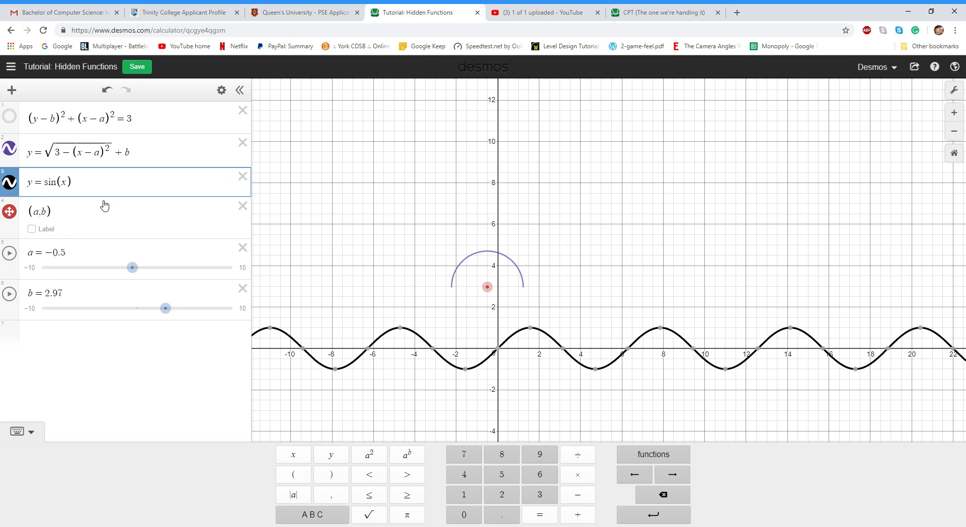
# Change the sine function to y = 2 sin(3x) and move the semicircle's centre point to about (0.93, 3.48).
pyautogui.write('2')
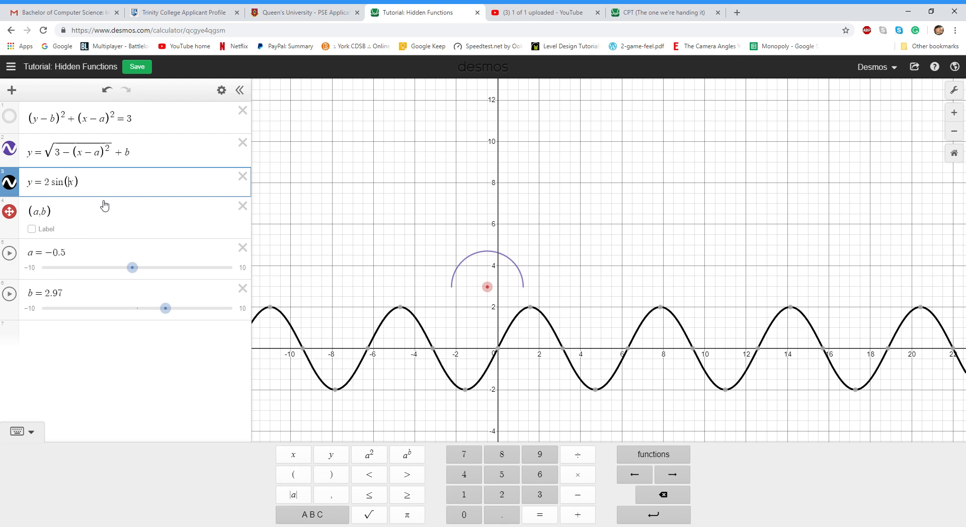
pyautogui.write('3')
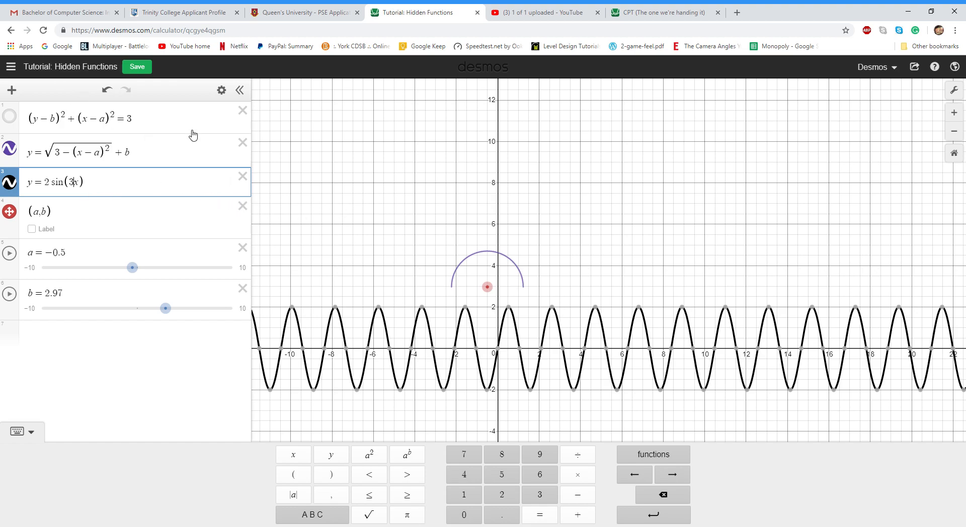
pyautogui.moveTo(487, 287); pyautogui.dragTo(523, 276)
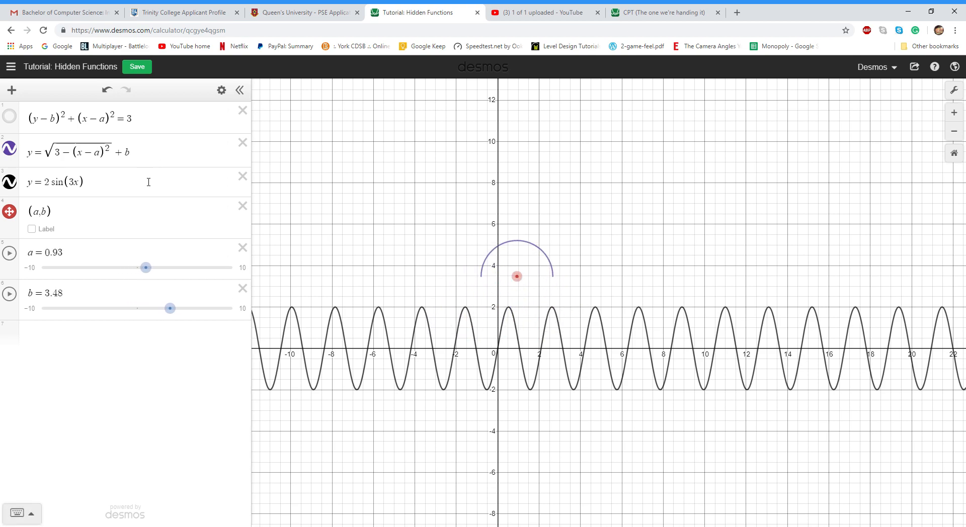
# Restrict y = 2 sin(3x) with the condition {y ≤ √(3 − (x − a)²) + b}.
pyautogui.click(142, 187)
pyautogui.write('{')
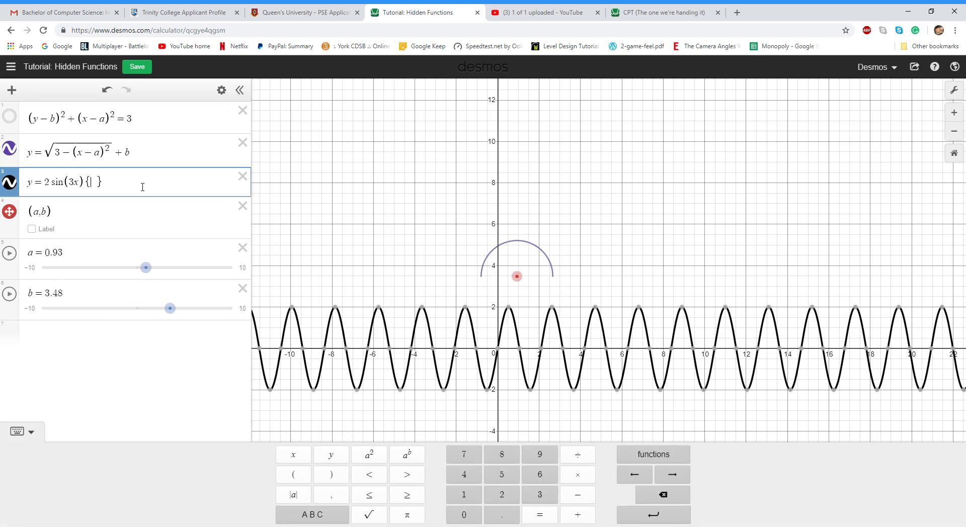
pyautogui.moveTo(163, 154); pyautogui.dragTo(36, 152)
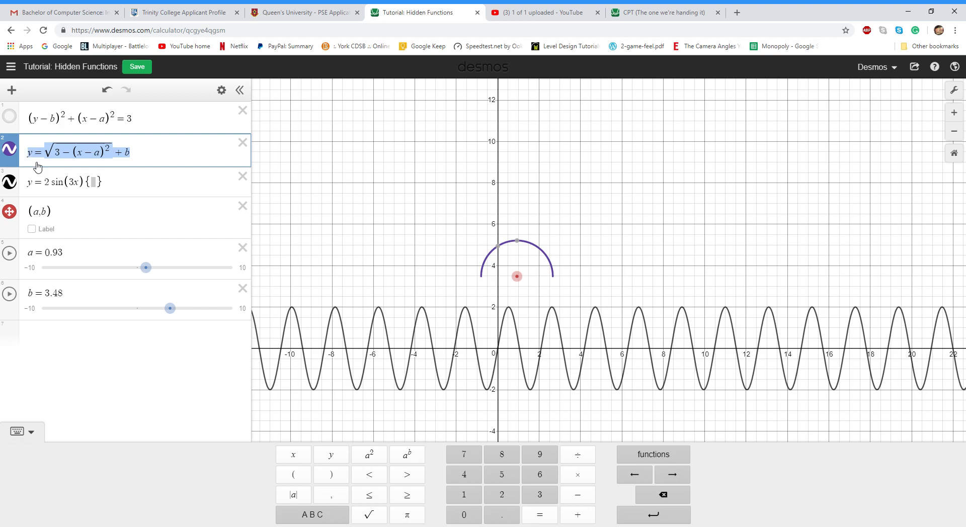
pyautogui.click(91, 182)
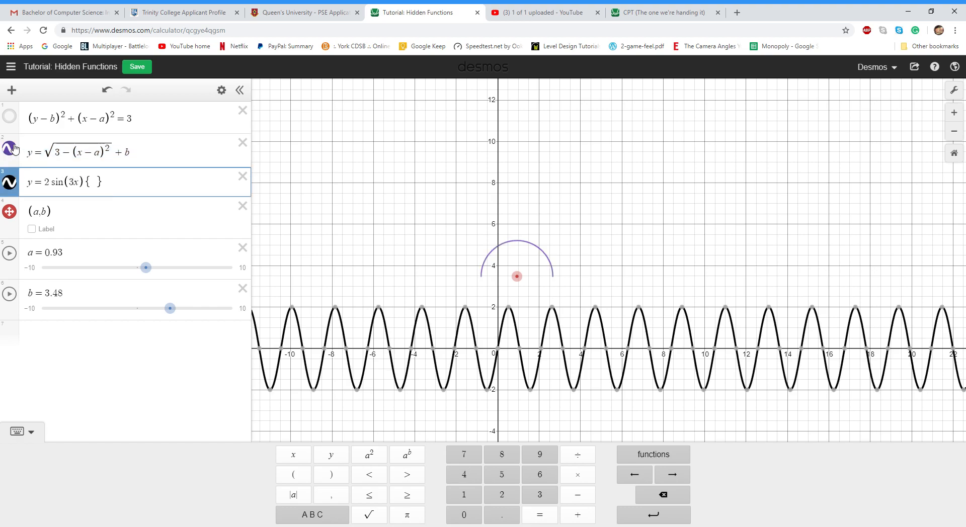
pyautogui.write('y=√(3-(x-a)^2)+b')
pyautogui.moveTo(111, 193); pyautogui.dragTo(105, 193)
pyautogui.write('<')
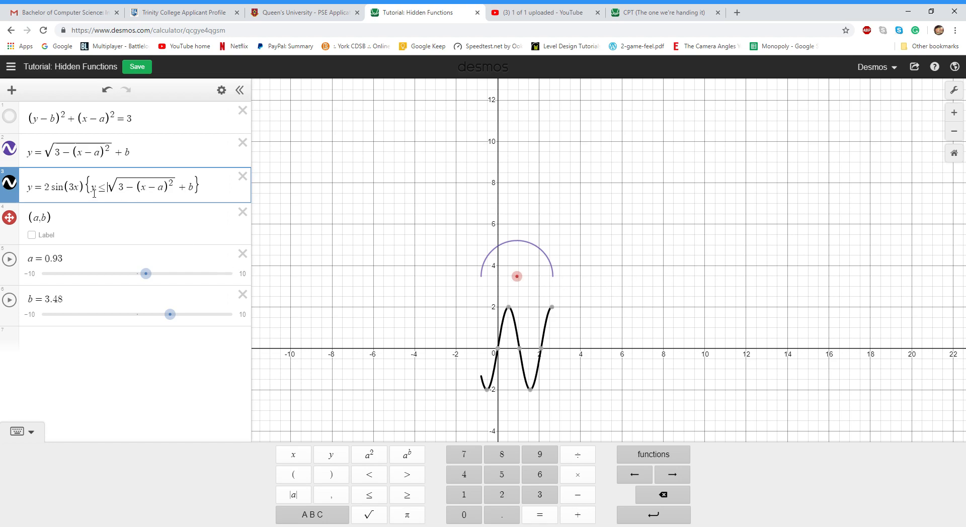
pyautogui.moveTo(94, 193); pyautogui.dragTo(167, 191)
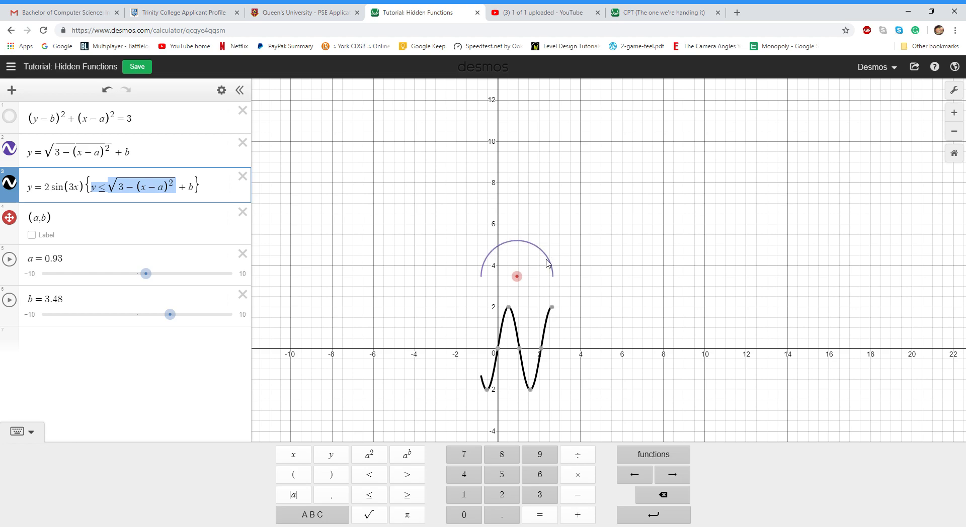
# Test the restriction with b set to 4 and a at −2.1, and move the centre point to about (0.7, 2.53).
pyautogui.moveTo(518, 277); pyautogui.dragTo(510, 255)
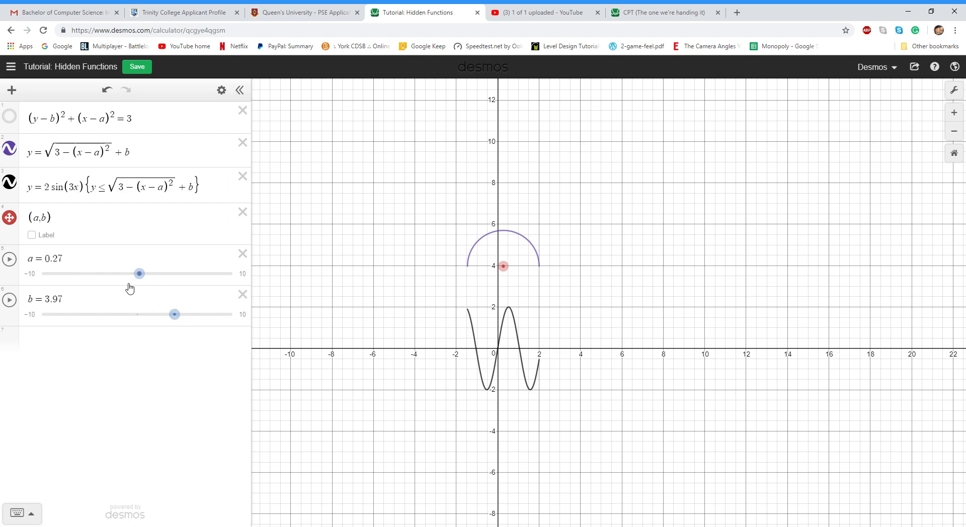
pyautogui.doubleClick(51, 300)
pyautogui.write('4')
pyautogui.moveTo(141, 274); pyautogui.dragTo(117, 273)
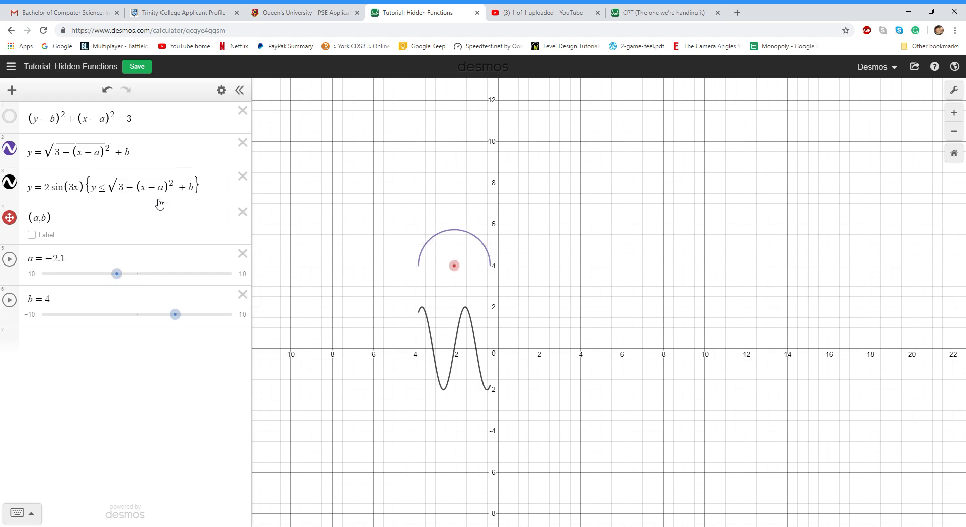
pyautogui.moveTo(454, 265); pyautogui.dragTo(513, 296)
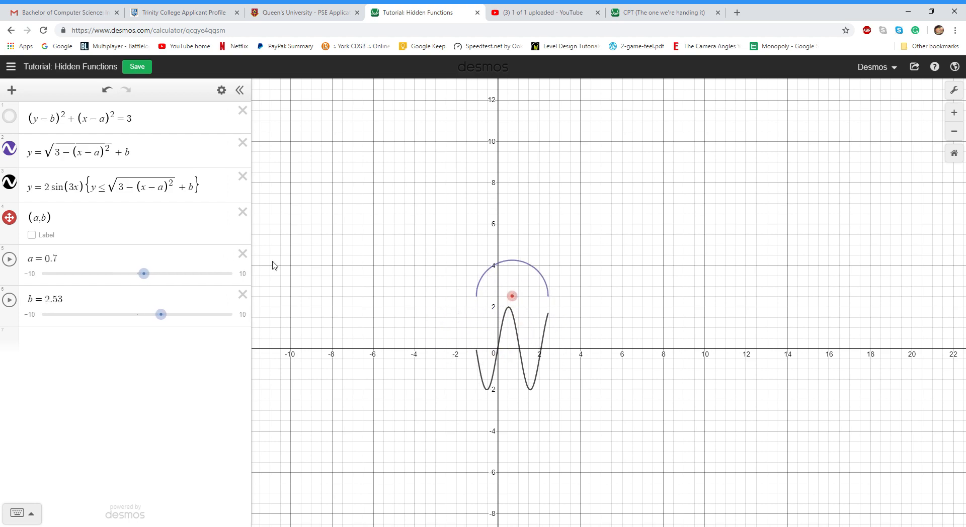
# Add the lower semicircle y = −√(3 − (x − a)²) + b below the upper one and move the centre point to about (0.27, 1.03).
pyautogui.moveTo(160, 153); pyautogui.dragTo(7, 149)
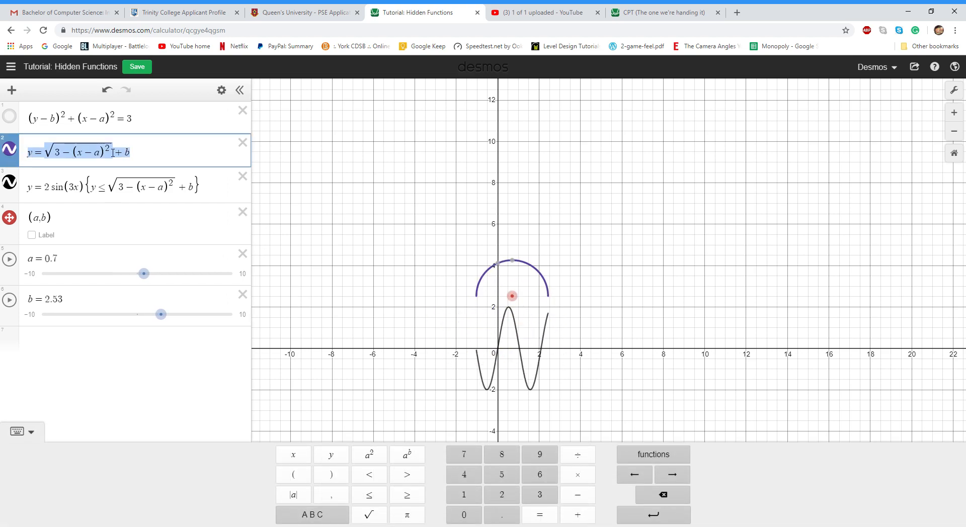
pyautogui.click(157, 159)
pyautogui.press('Return')
pyautogui.write('y=\\sqrt{3-(x-a)^2}+b')
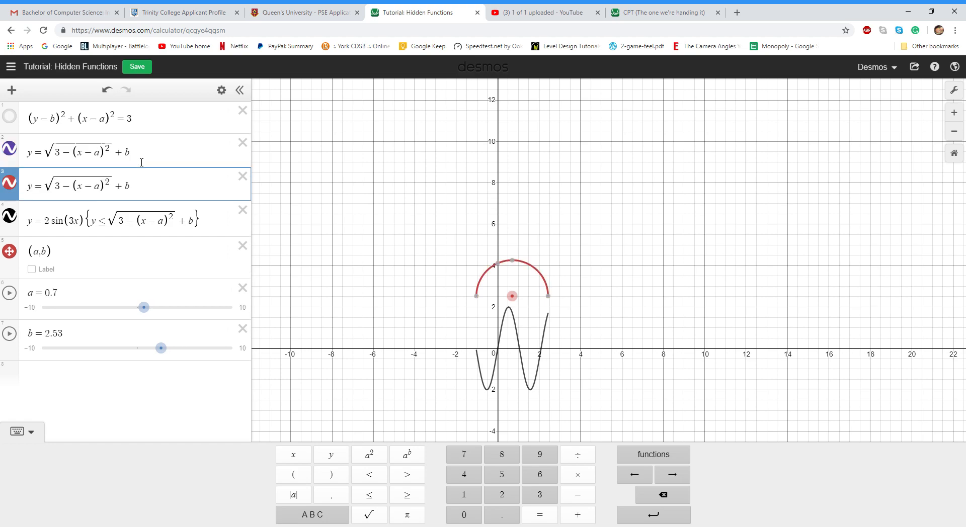
pyautogui.write('-')
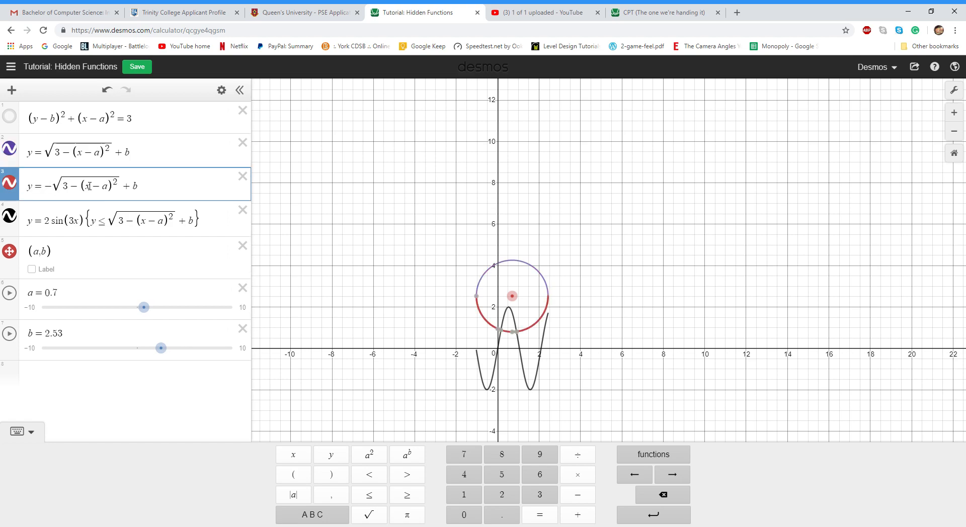
pyautogui.moveTo(512, 296); pyautogui.dragTo(503, 327)
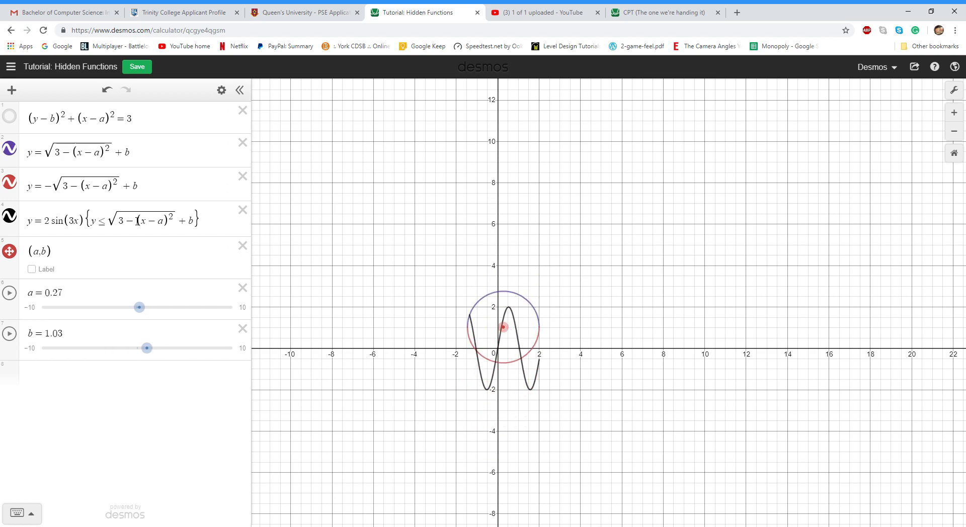
# Duplicate the restricted sine function as a new expression directly below it.
pyautogui.moveTo(210, 225); pyautogui.dragTo(6, 225)
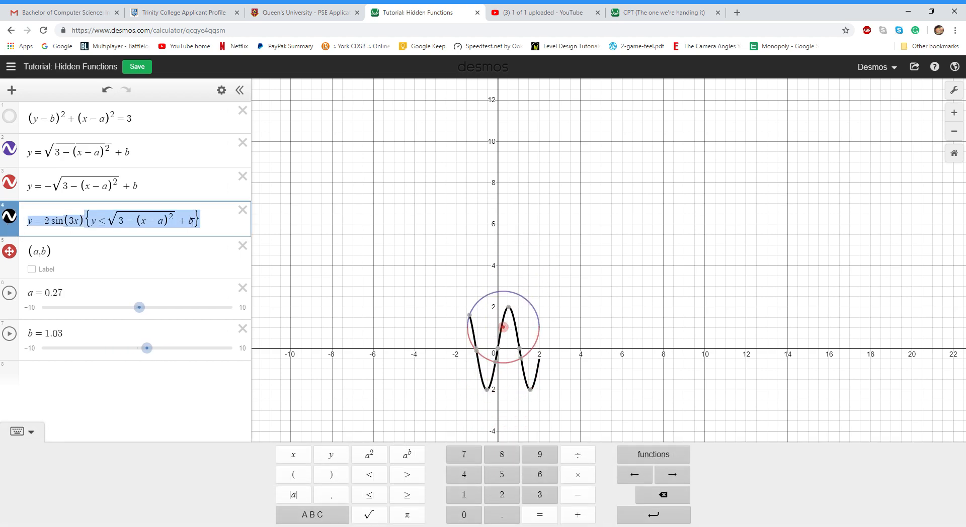
pyautogui.click(210, 224)
pyautogui.press('Return')
pyautogui.write('y=2sin(3x){y≤√(3−(x−a)^2)+b}')
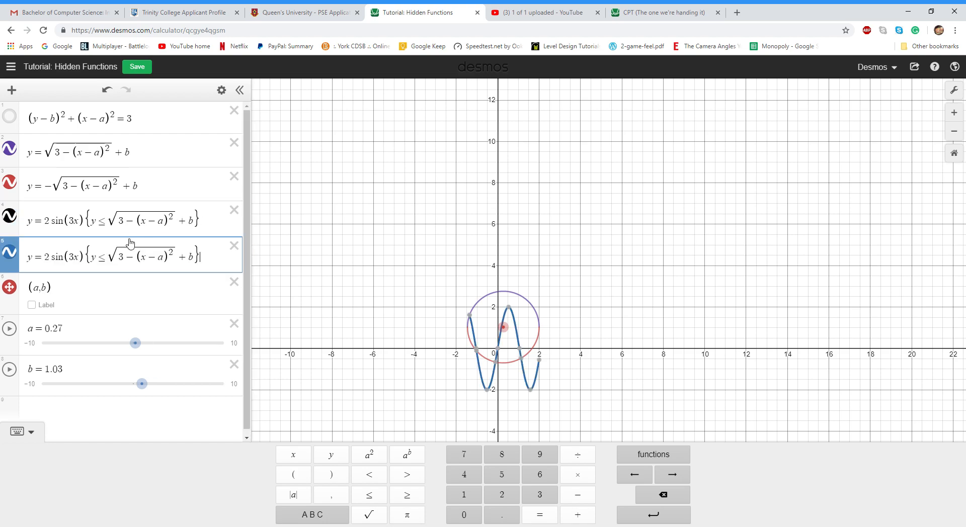
# Change the duplicated sine function's restriction to y ≥ −√(3 − (x − a)²) + b and compare it with the original's restriction.
pyautogui.press('BackSpace')
pyautogui.write('>')
pyautogui.moveTo(118, 224); pyautogui.dragTo(180, 224)
pyautogui.click(112, 256)
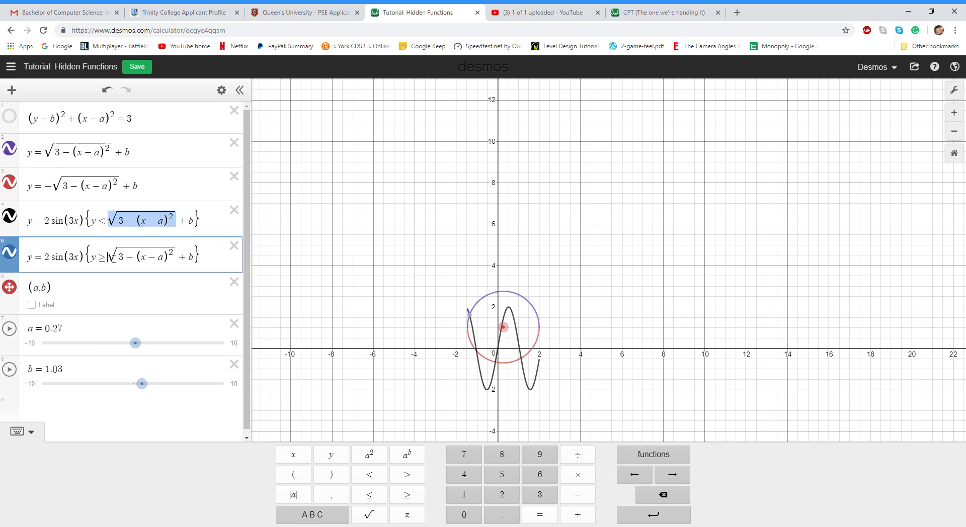
pyautogui.write('-')
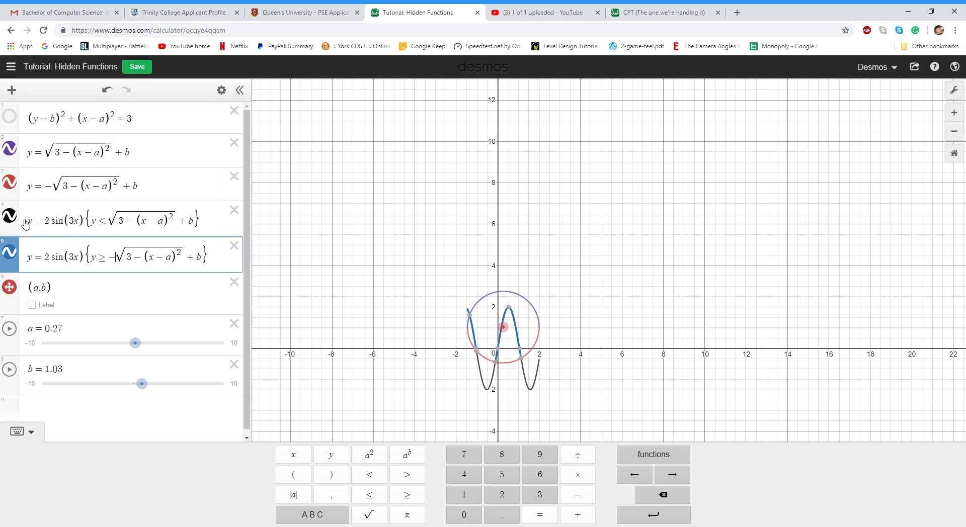
pyautogui.moveTo(126, 225); pyautogui.dragTo(431, 246)
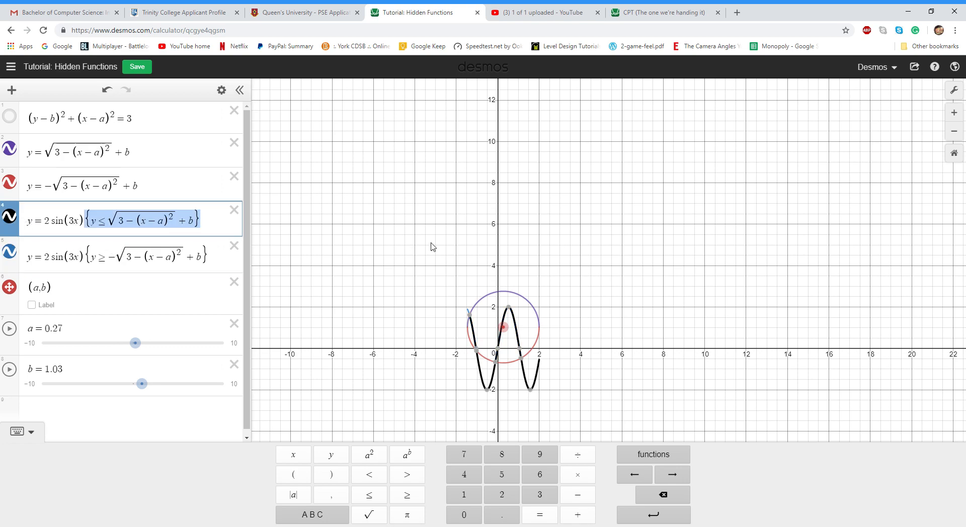
pyautogui.click(509, 300)
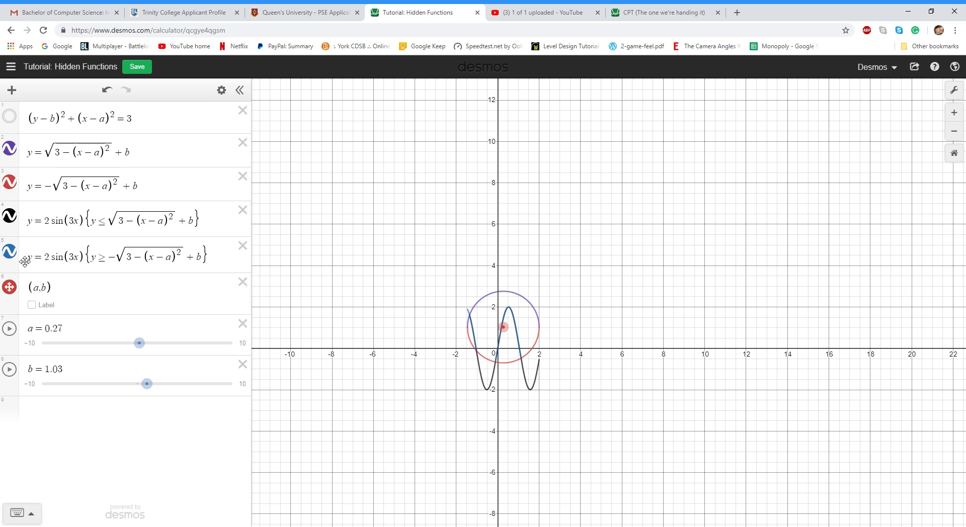
# Move the circle's centre to about (−0.53, −0.48) and change the first sine function's restriction to b ≤ y ≤ √(3 − (x − a)²) + b.
pyautogui.moveTo(495, 328)
pyautogui.mouseDown()
pyautogui.moveTo(482, 327)
pyautogui.moveTo(496, 327)
pyautogui.moveTo(504, 390)
pyautogui.moveTo(585, 351)
pyautogui.moveTo(522, 328)
pyautogui.moveTo(466, 380)
pyautogui.moveTo(397, 352)
pyautogui.moveTo(428, 246)
pyautogui.moveTo(574, 339)
pyautogui.moveTo(557, 453)
pyautogui.moveTo(530, 312)
pyautogui.moveTo(536, 483)
pyautogui.moveTo(509, 185)
pyautogui.moveTo(512, 426)
pyautogui.moveTo(501, 194)
pyautogui.moveTo(497, 430)
pyautogui.moveTo(496, 226)
pyautogui.moveTo(502, 390)
pyautogui.moveTo(498, 350)
pyautogui.moveTo(473, 385)
pyautogui.moveTo(473, 362)
pyautogui.moveTo(485, 281)
pyautogui.moveTo(472, 439)
pyautogui.moveTo(488, 233)
pyautogui.moveTo(481, 493)
pyautogui.moveTo(472, 288)
pyautogui.moveTo(468, 366)
pyautogui.moveTo(475, 302)
pyautogui.moveTo(480, 362)
pyautogui.moveTo(505, 350)
pyautogui.moveTo(502, 341)
pyautogui.mouseUp()
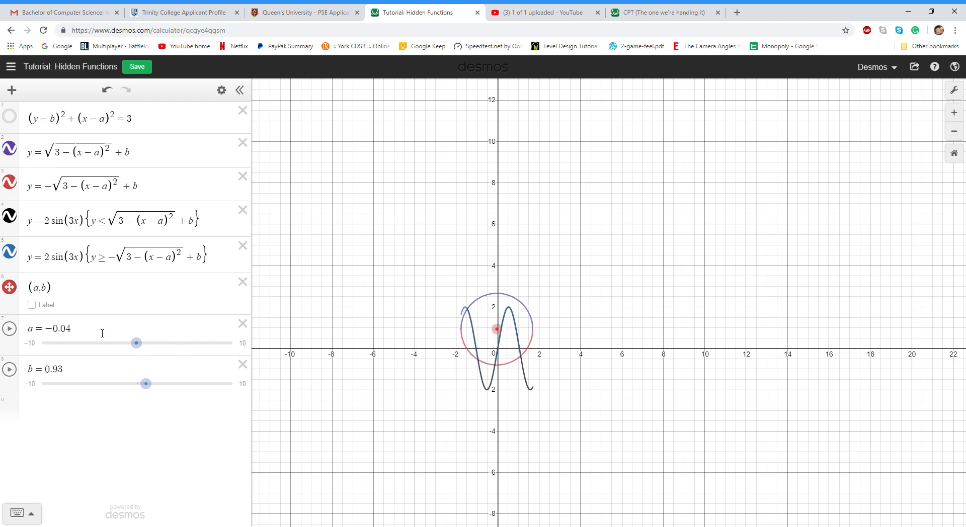
pyautogui.moveTo(491, 325); pyautogui.dragTo(482, 357)
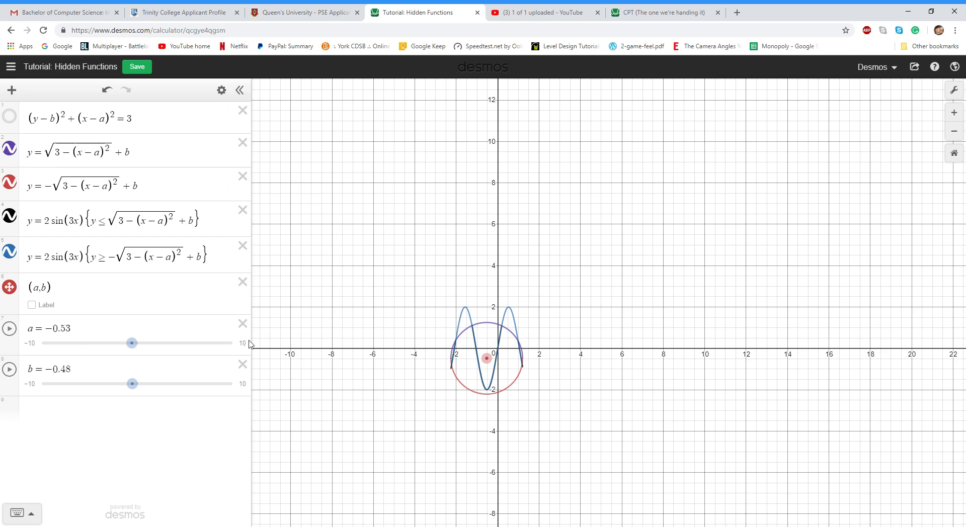
pyautogui.click(94, 231)
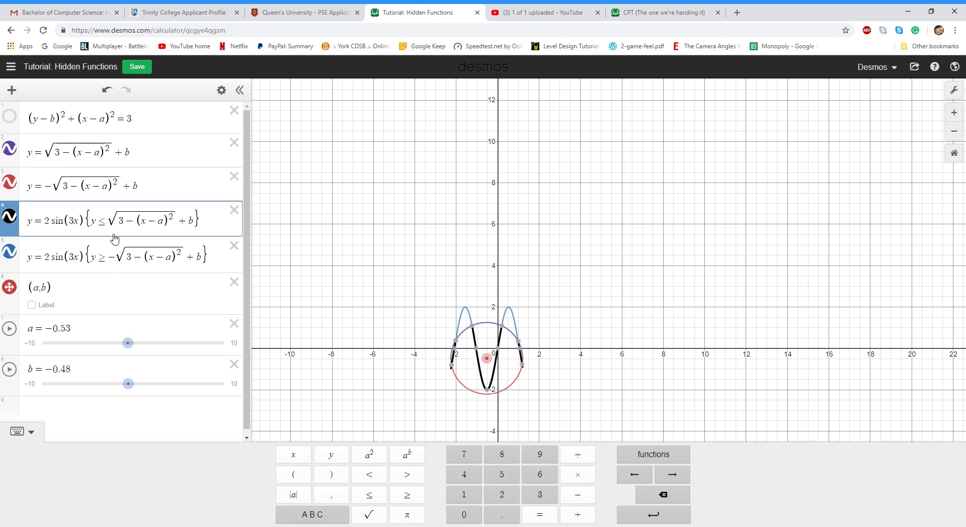
pyautogui.write('<=')
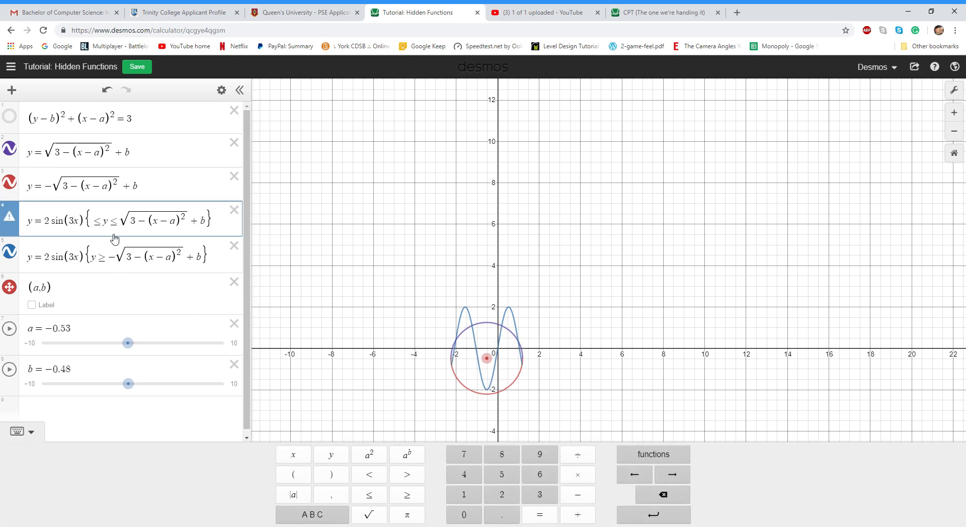
pyautogui.write('b')
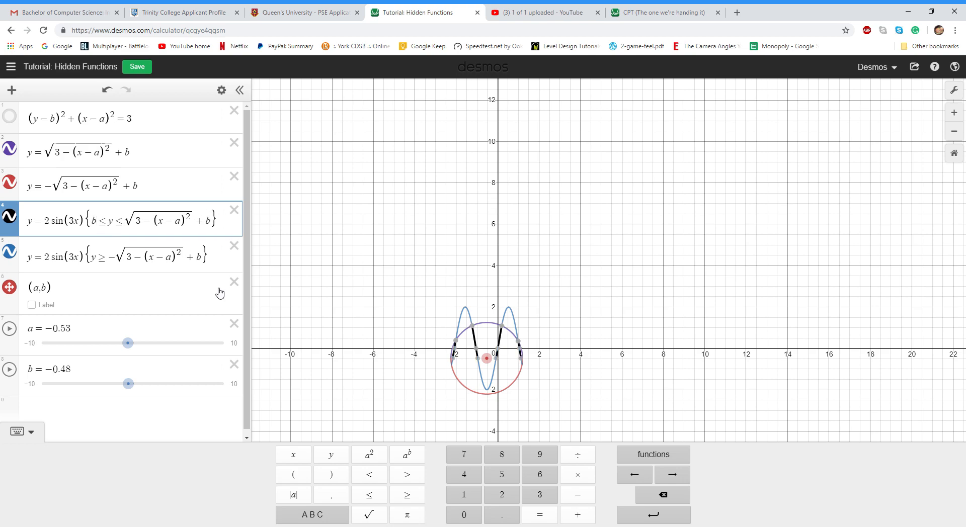
# Change the second sine function's restriction to b ≥ y ≥ −√(3 − (x − a)²) + b and move the circle's centre to about (−0.2, 0.61).
pyautogui.click(96, 263)
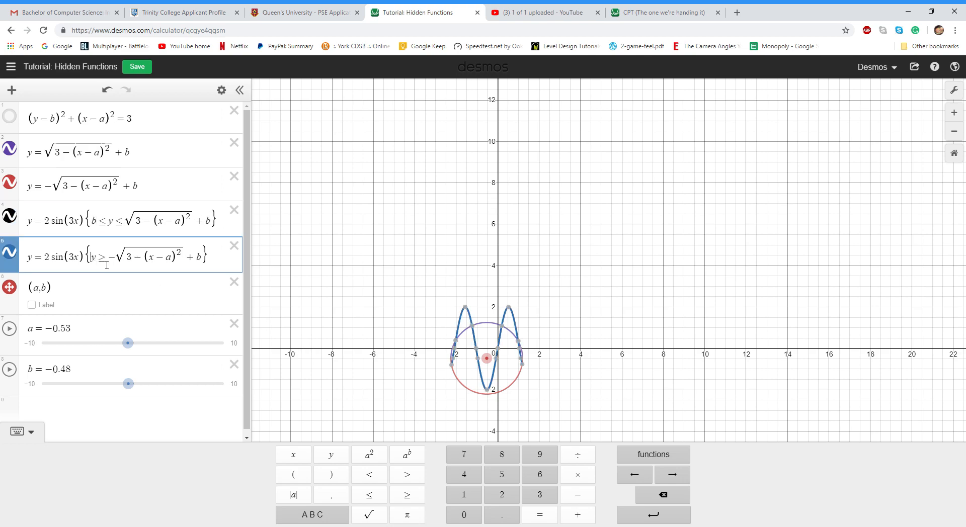
pyautogui.write('>')
pyautogui.write('b')
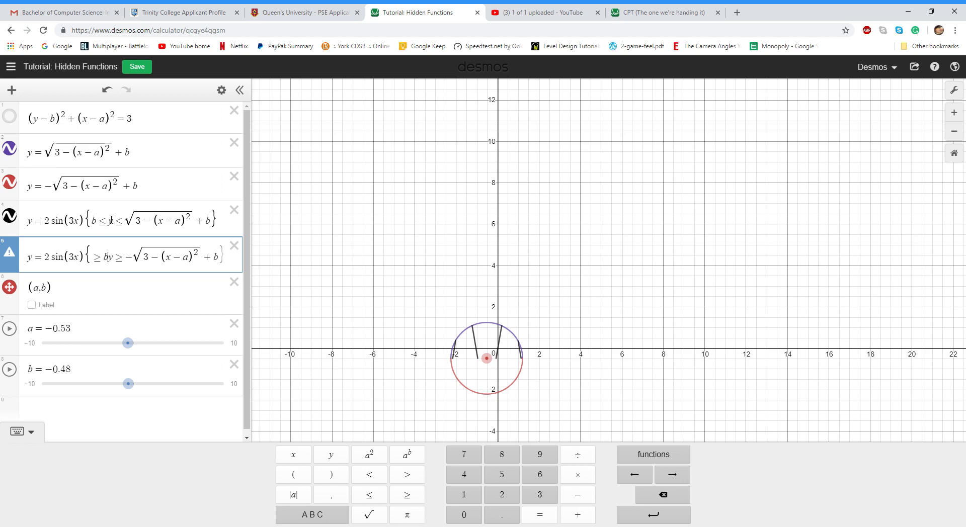
pyautogui.moveTo(487, 358); pyautogui.dragTo(492, 338)
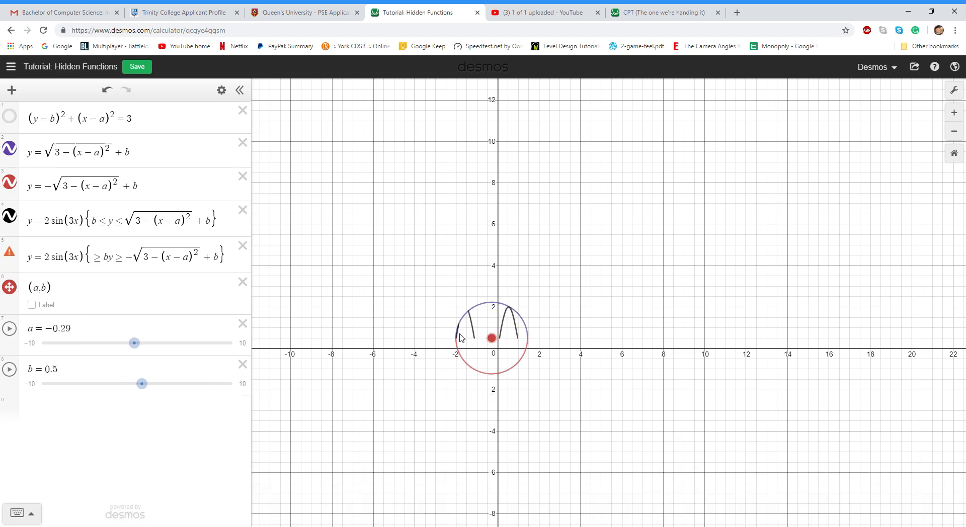
pyautogui.click(99, 261)
pyautogui.press('BackSpace')
pyautogui.press('Left')
pyautogui.write('b')
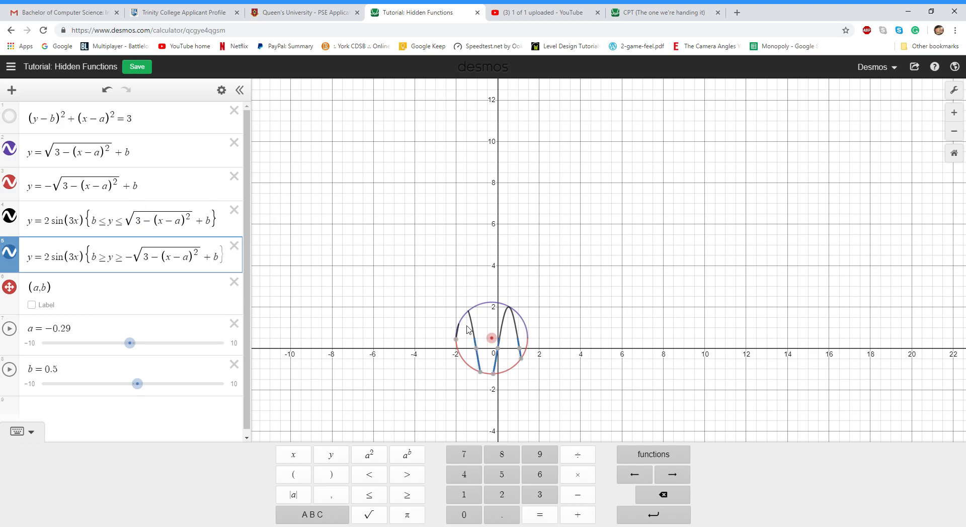
pyautogui.moveTo(498, 343)
pyautogui.mouseDown()
pyautogui.moveTo(499, 330)
pyautogui.moveTo(497, 342)
pyautogui.mouseUp()
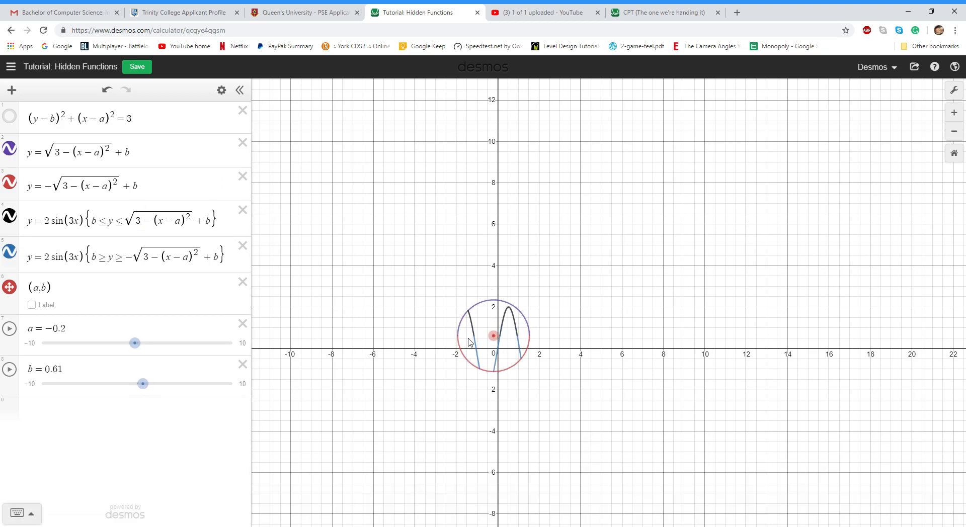
pyautogui.scroll(4, 496, 341)
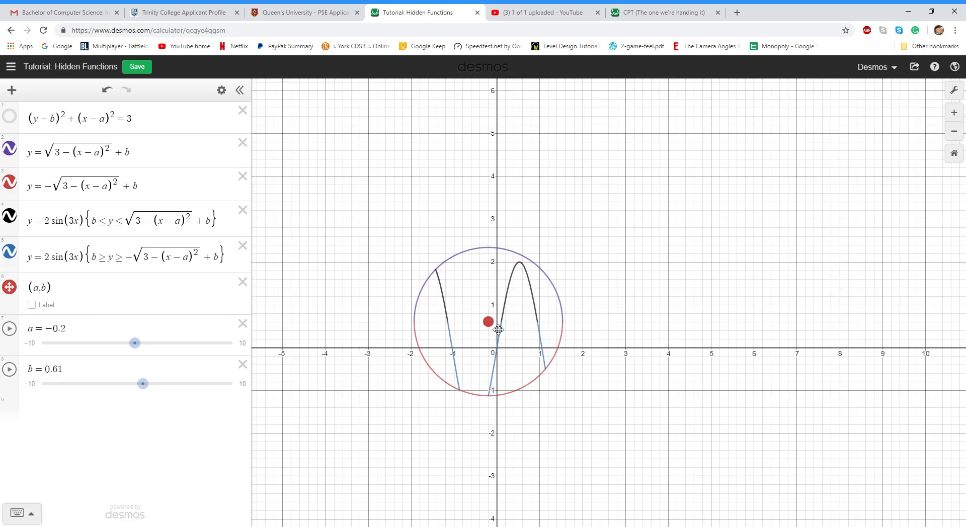
# Try the first sine function with only b ≤ y while moving the circle to about (−1.15, −0.02), and restore its upper semicircle bound.
pyautogui.click(159, 222)
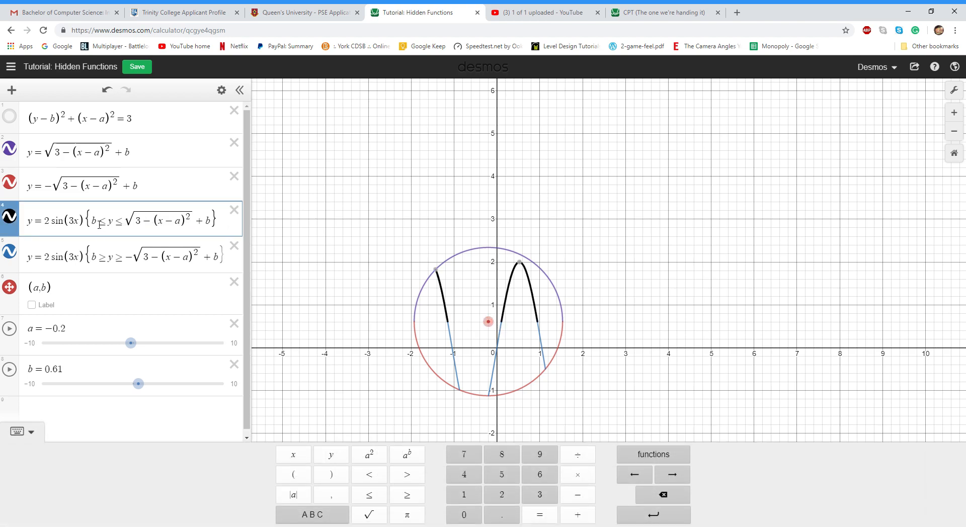
pyautogui.moveTo(112, 226); pyautogui.dragTo(105, 224)
pyautogui.moveTo(120, 224); pyautogui.dragTo(211, 220)
pyautogui.press('BackSpace')
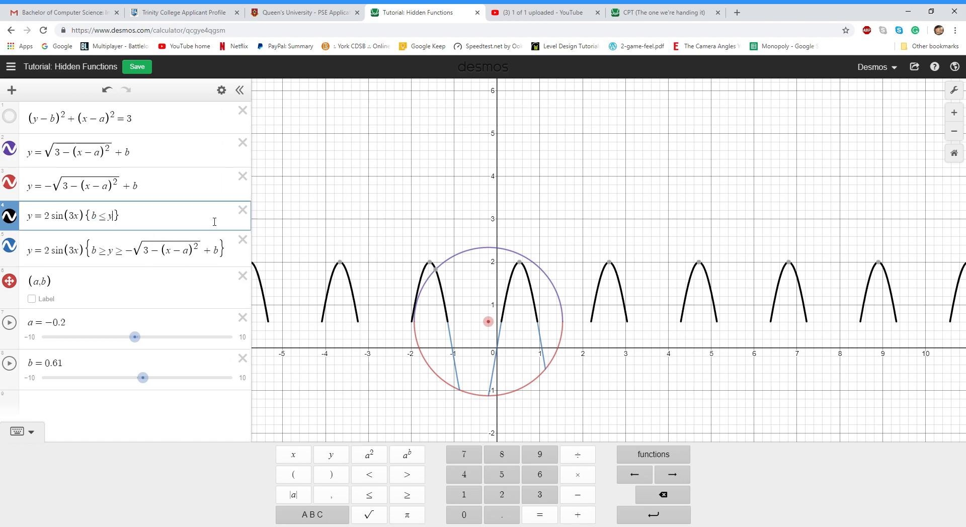
pyautogui.moveTo(489, 323); pyautogui.dragTo(454, 354)
pyautogui.click(125, 228)
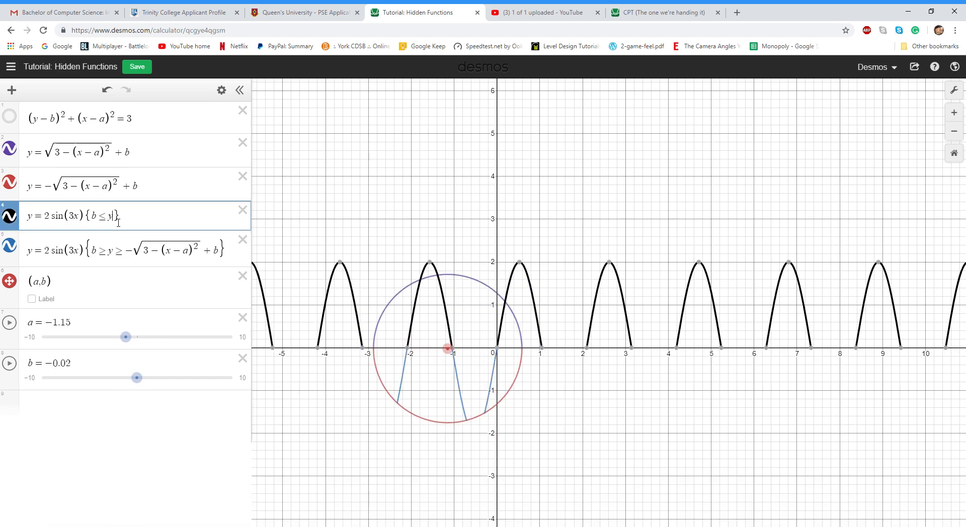
pyautogui.write('≤√(3−(x−a)²)+b')
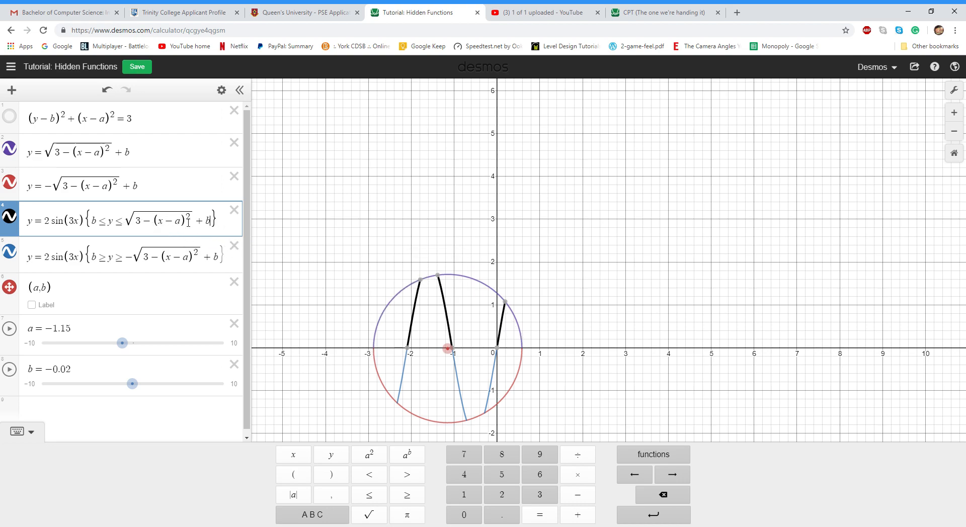
# Move the circle's centre to about (−1.04, 0.61) and highlight the b ≥ part of the second sine function's restriction.
pyautogui.moveTo(111, 228); pyautogui.dragTo(98, 225)
pyautogui.moveTo(447, 347); pyautogui.dragTo(452, 321)
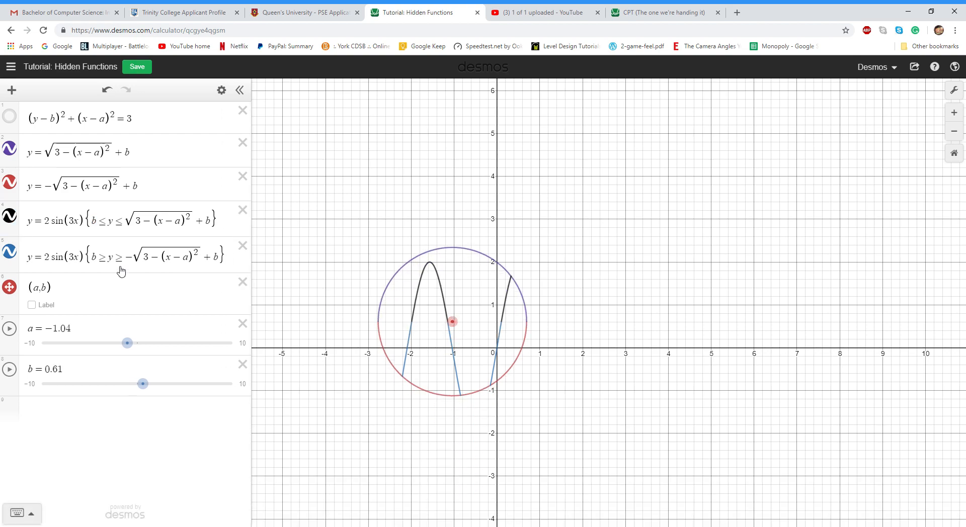
pyautogui.moveTo(112, 259); pyautogui.dragTo(94, 260)
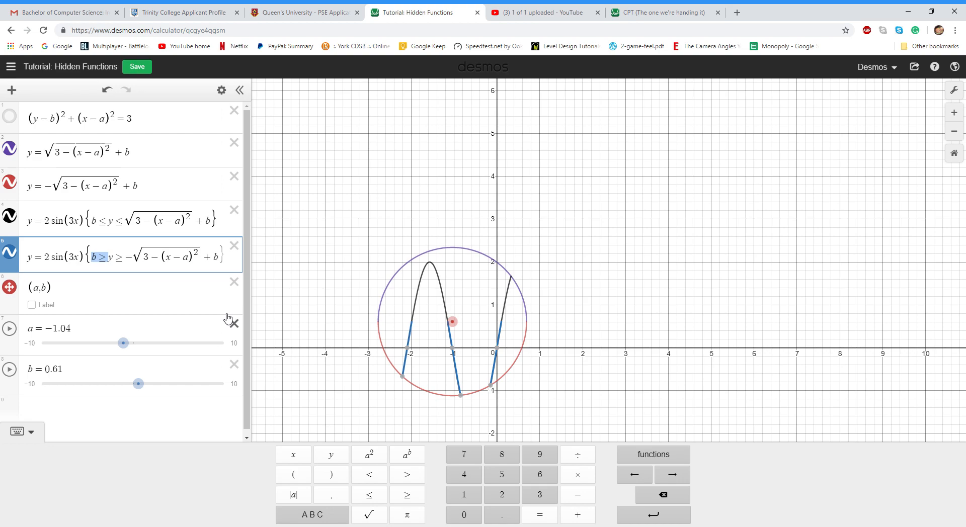
# Switch to the CPT graph, move the searching glass over the hidden sine ornament, and highlight its second sine function.
pyautogui.click(682, 12)
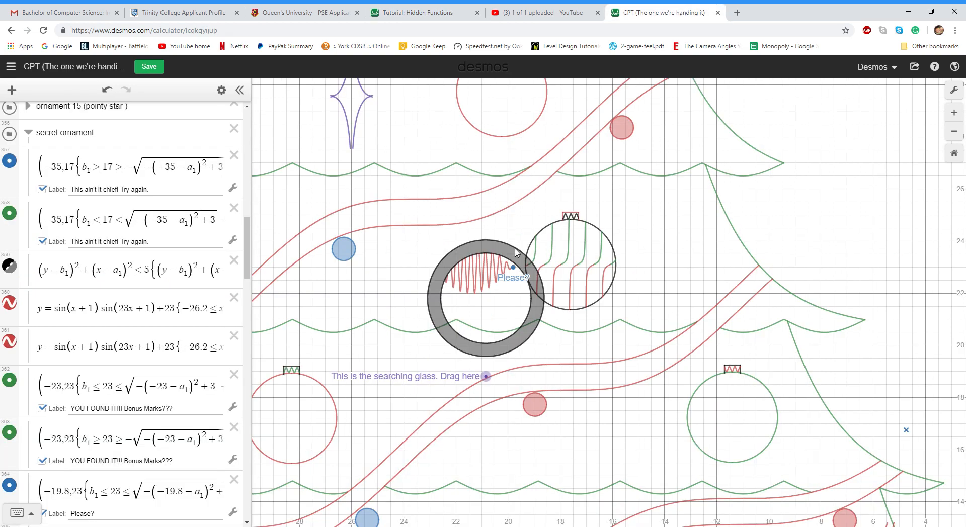
pyautogui.moveTo(485, 377); pyautogui.dragTo(478, 340)
pyautogui.click(437, 288)
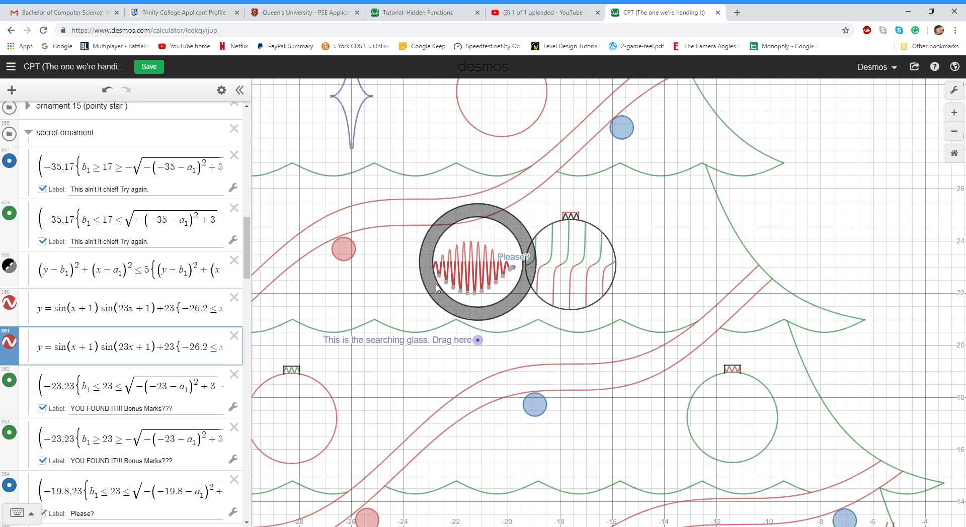
# Examine the secret ornament by hiding and showing its two sine functions and moving the searching glass across them.
pyautogui.click(11, 304)
pyautogui.click(10, 305)
pyautogui.click(10, 343)
pyautogui.click(11, 344)
pyautogui.click(480, 350)
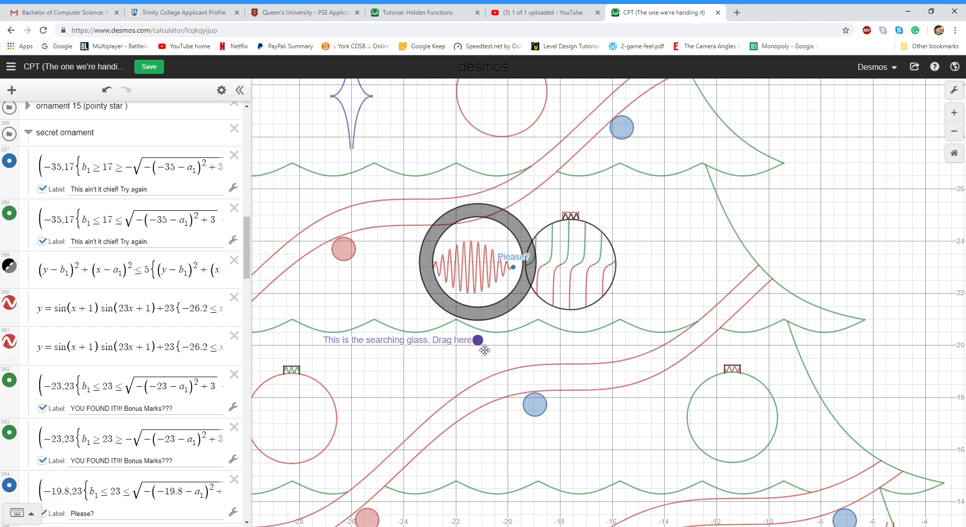
pyautogui.moveTo(480, 342)
pyautogui.mouseDown()
pyautogui.moveTo(478, 351)
pyautogui.moveTo(483, 339)
pyautogui.mouseUp()
pyautogui.click(10, 303)
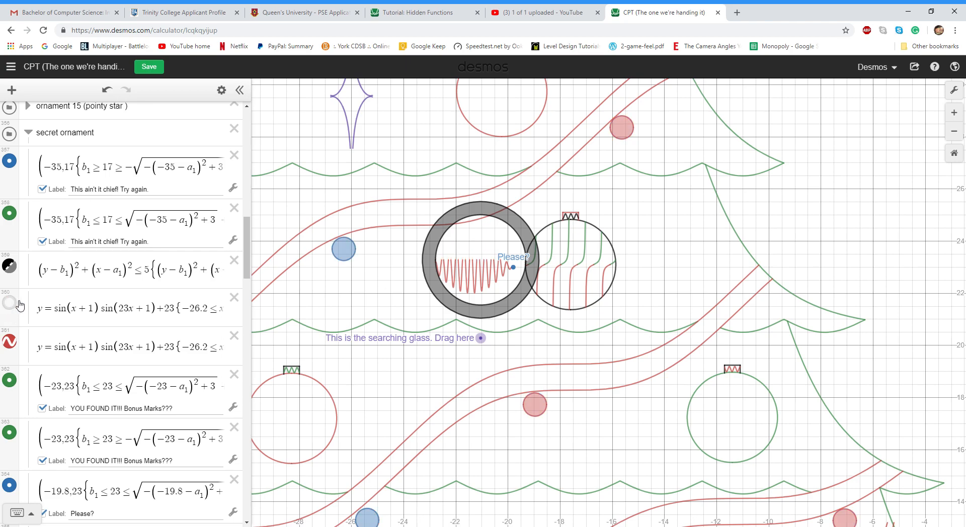
pyautogui.click(10, 303)
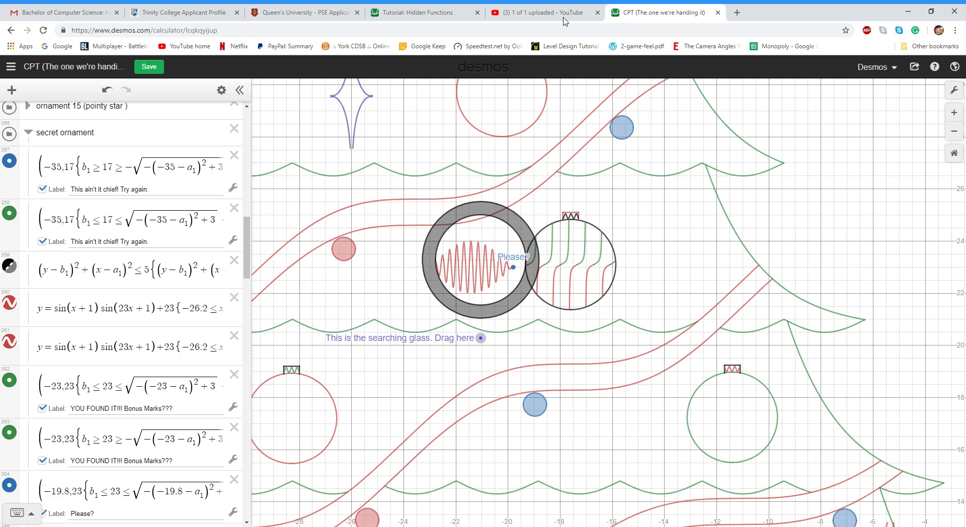
pyautogui.moveTo(481, 338); pyautogui.dragTo(513, 333)
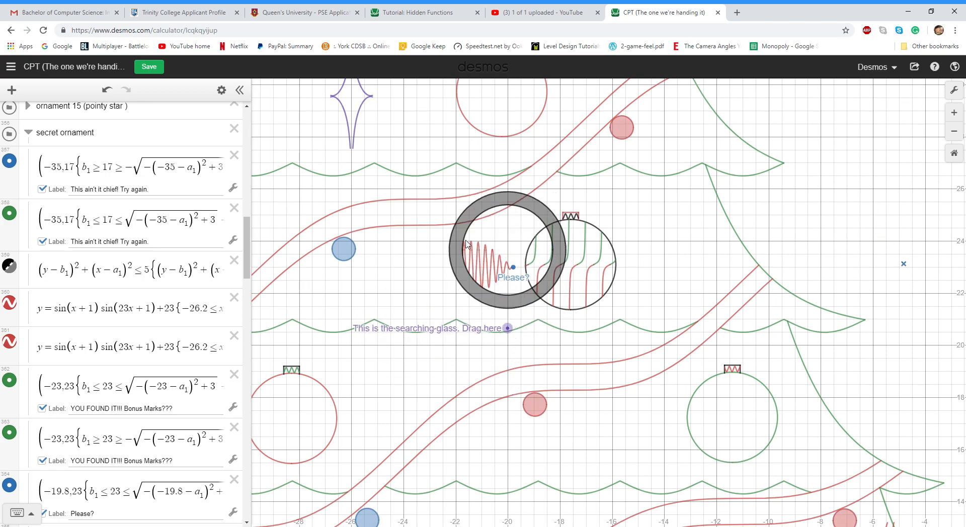
# Return to the Tutorial: Hidden Functions graph and move the circle's centre to about (−1.35, 0.23).
pyautogui.click(410, 13)
pyautogui.moveTo(452, 322); pyautogui.dragTo(503, 331)
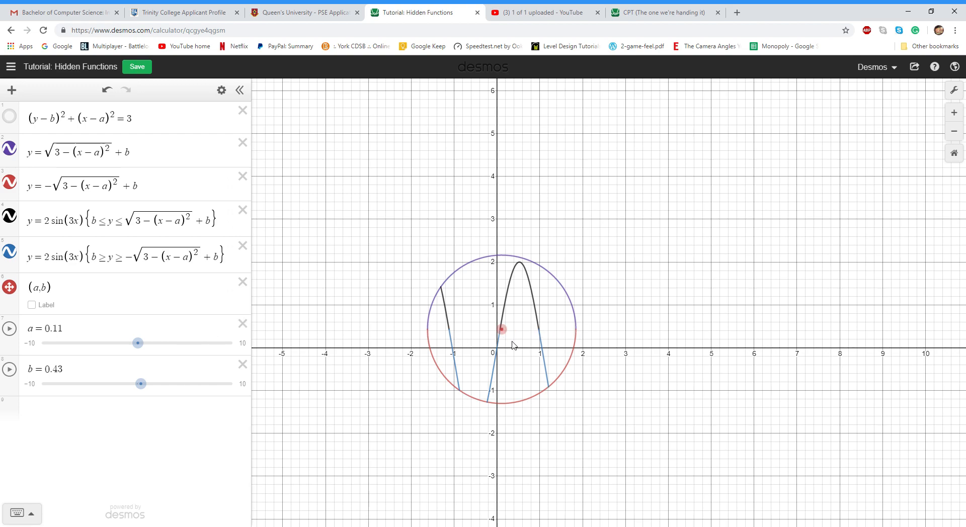
pyautogui.moveTo(502, 330); pyautogui.dragTo(439, 338)
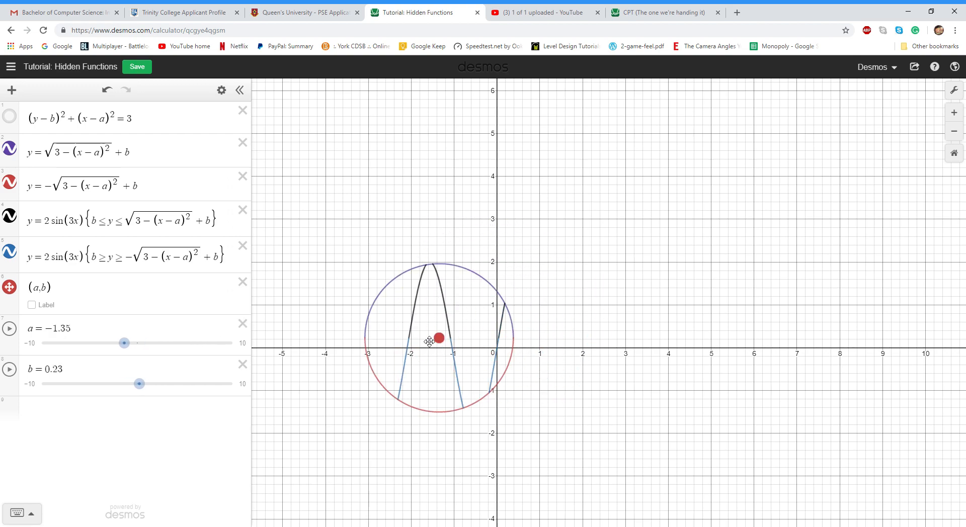
# Add the function y = x² on a new line below the second sine function.
pyautogui.click(226, 260)
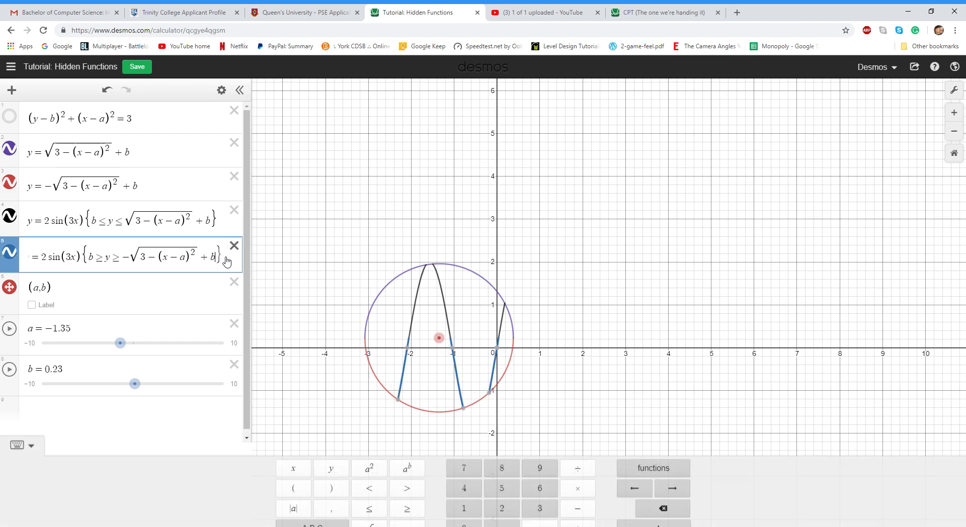
pyautogui.press('Return')
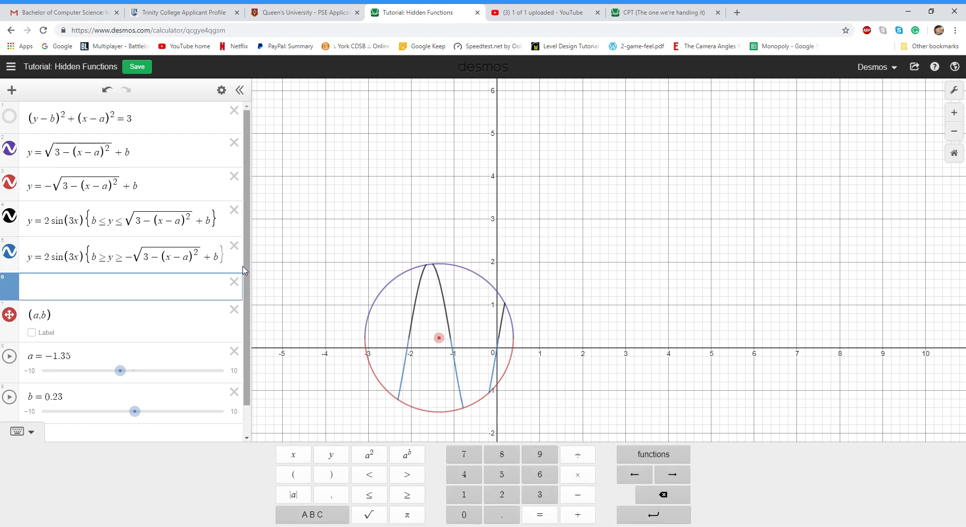
pyautogui.write('Y=x^2')
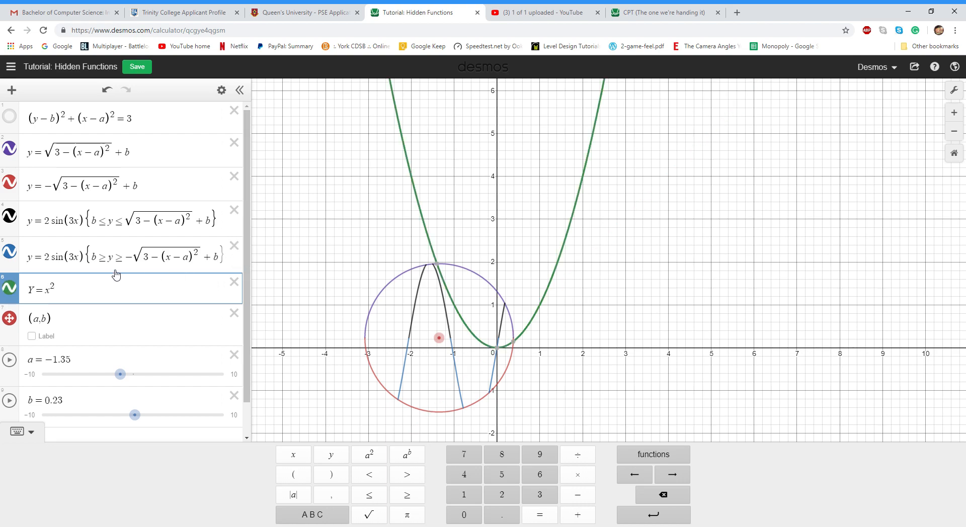
pyautogui.click(33, 292)
pyautogui.press('BackSpace')
pyautogui.write('y')
# Duplicate the y = x² function on the line below it.
pyautogui.moveTo(56, 292); pyautogui.dragTo(15, 292)
pyautogui.hotkey('ctrl', 'c')
pyautogui.press('Right')
pyautogui.press('Return')
pyautogui.hotkey('ctrl', 'v')
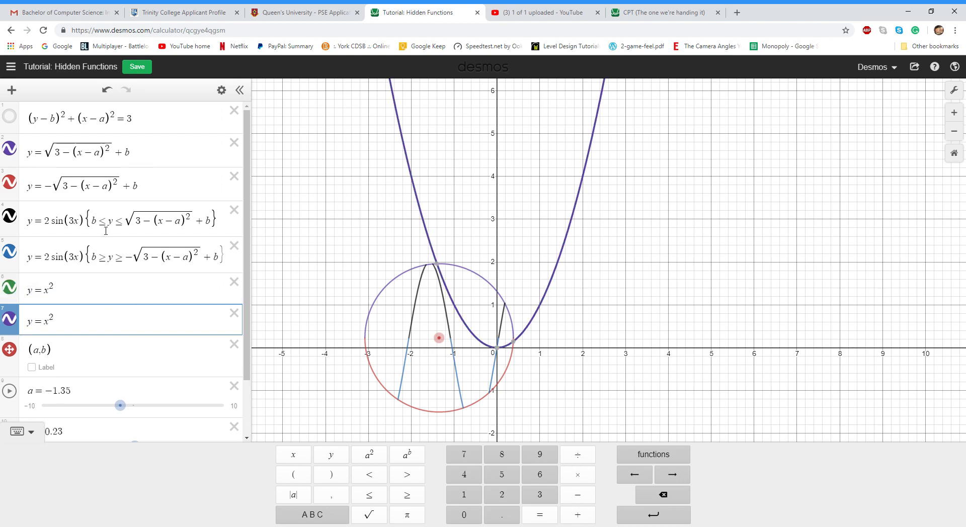
# Copy the first sine function's restriction b ≤ y ≤ √(3 − (x − a)²) + b onto the first y = x² function.
pyautogui.moveTo(93, 220); pyautogui.dragTo(185, 215)
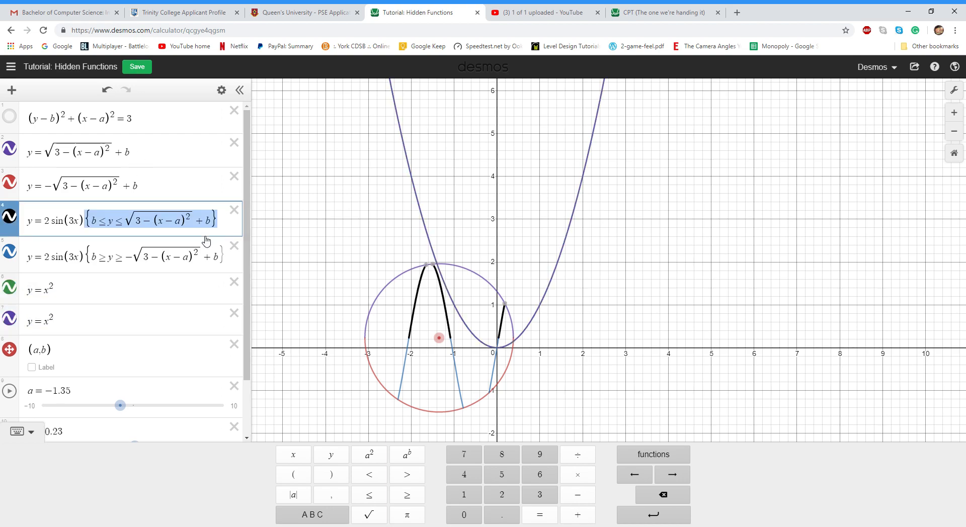
pyautogui.click(110, 298)
pyautogui.hotkey('ctrl', 'v')
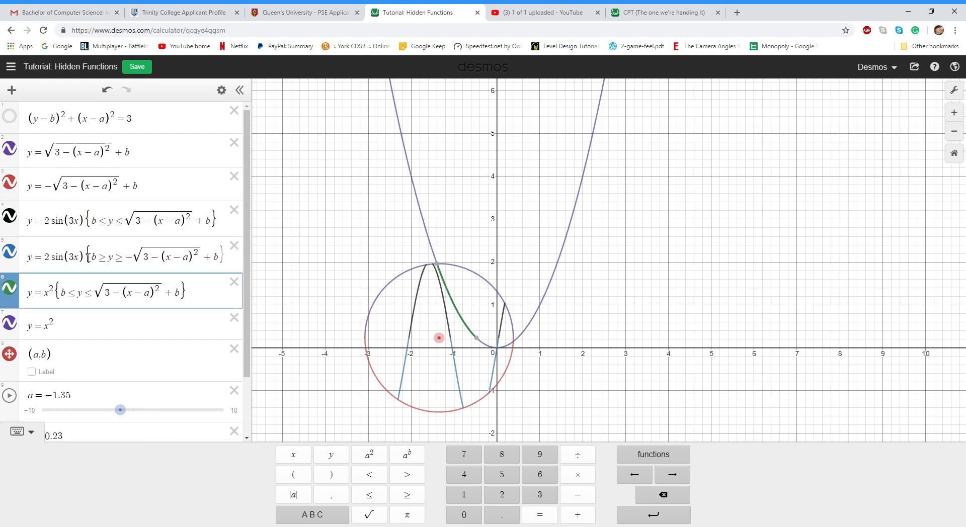
# Copy the restriction b ≥ y ≥ −√(3 − (x − a)²) + b onto the second y = x² and move the circle's centre to about (−0.12, 0.67).
pyautogui.moveTo(86, 257); pyautogui.dragTo(220, 256)
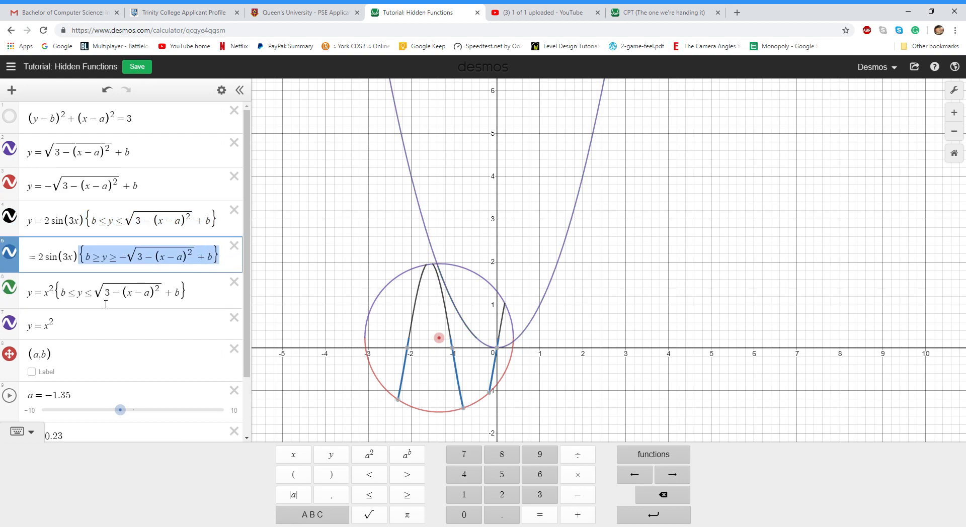
pyautogui.click(99, 329)
pyautogui.hotkey('ctrl', 'v')
pyautogui.moveTo(438, 338); pyautogui.dragTo(491, 319)
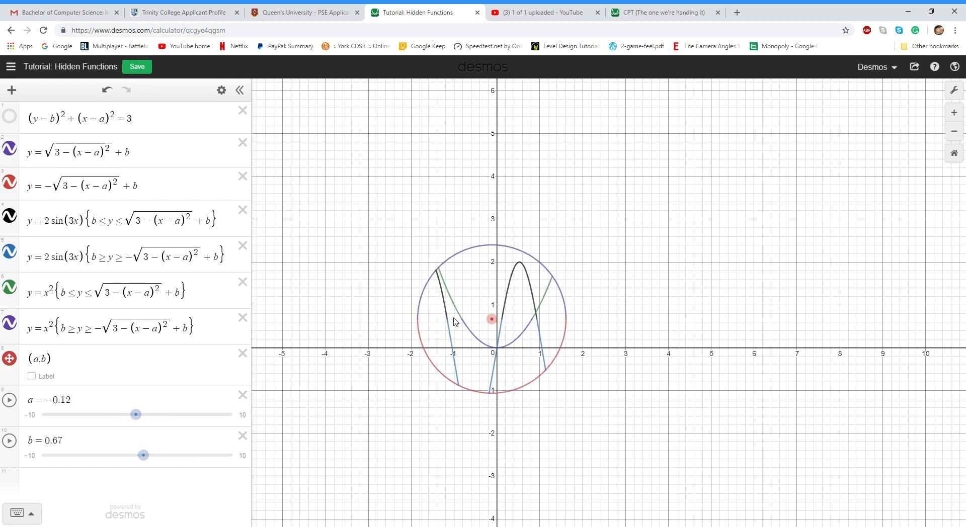
# Recolour the first y = x² function purple to match the second one.
pyautogui.click(14, 295)
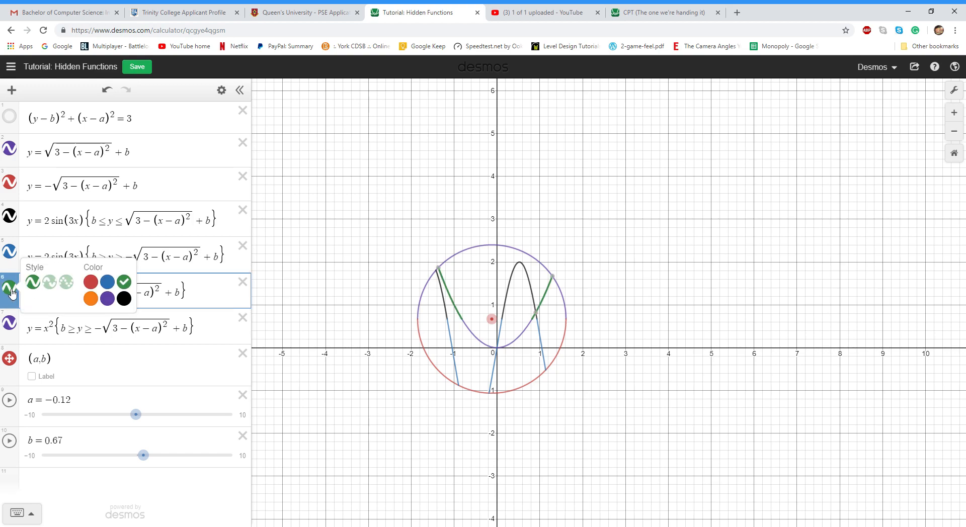
pyautogui.click(107, 298)
pyautogui.click(357, 257)
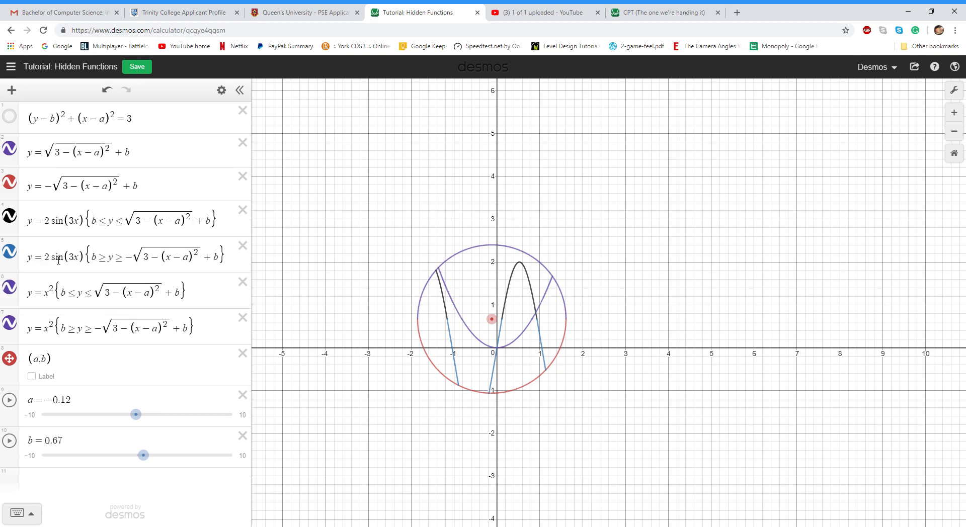
# Recolour the second sine function black and the upper semicircle red.
pyautogui.click(14, 252)
pyautogui.click(124, 262)
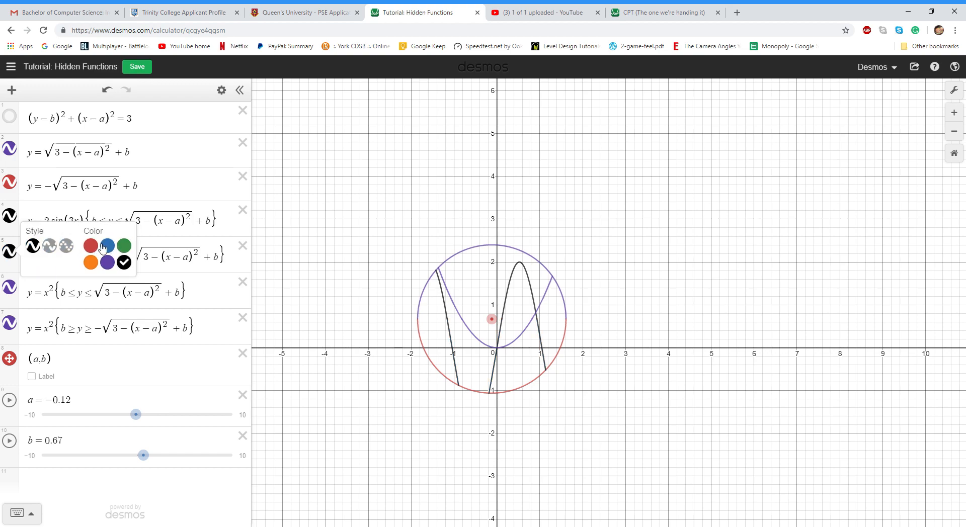
pyautogui.click(12, 154)
pyautogui.click(96, 144)
pyautogui.click(432, 254)
# Move the circle's centre to about (−1.66, 0.49) and add the point (1, 1) below the parabolas.
pyautogui.moveTo(497, 321); pyautogui.dragTo(426, 326)
pyautogui.click(206, 327)
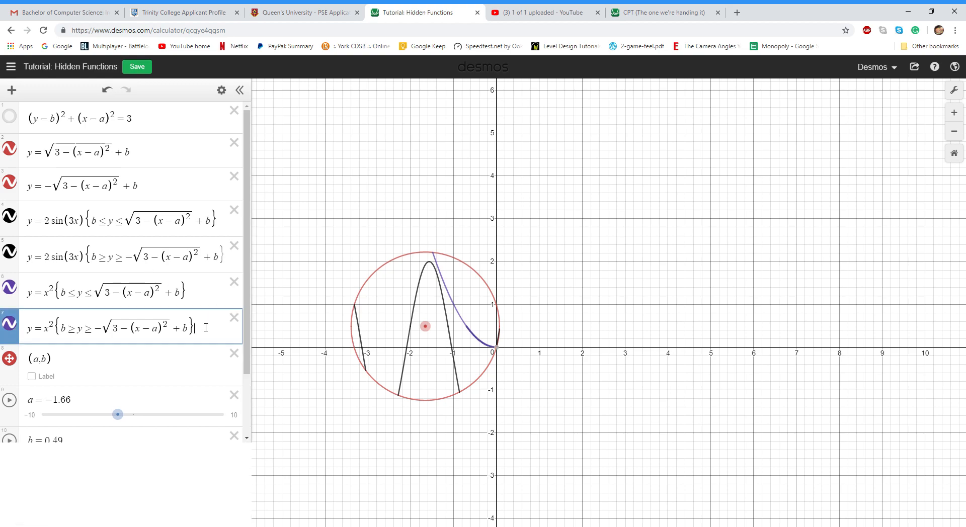
pyautogui.press('Return')
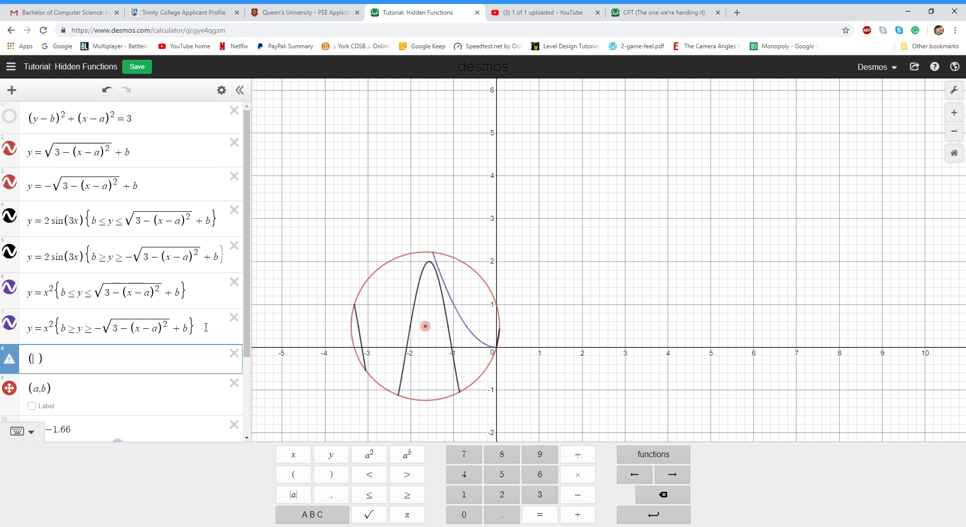
pyautogui.write('1,1')
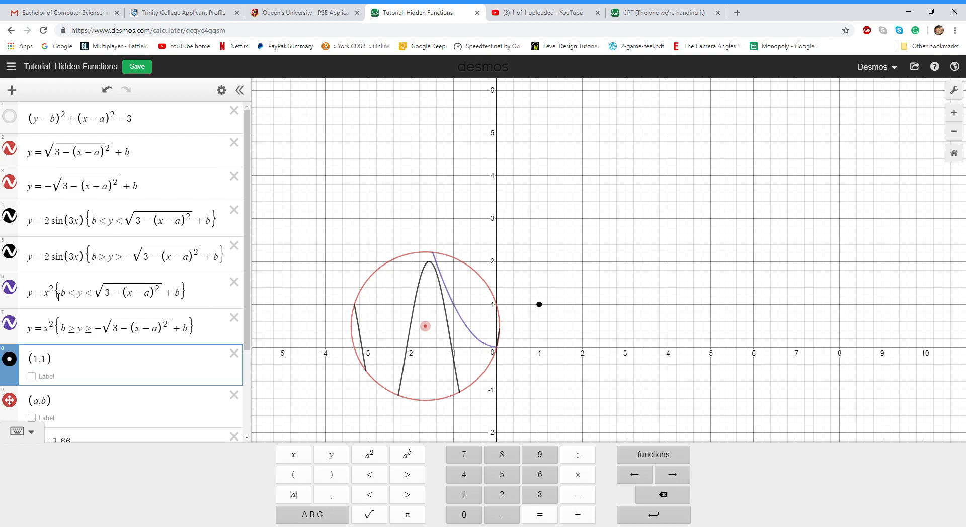
# Copy the first parabola's restriction b ≤ y ≤ √(3 − (x − a)²) + b inside the point (1, 1) after its y-coordinate.
pyautogui.moveTo(60, 295); pyautogui.dragTo(180, 287)
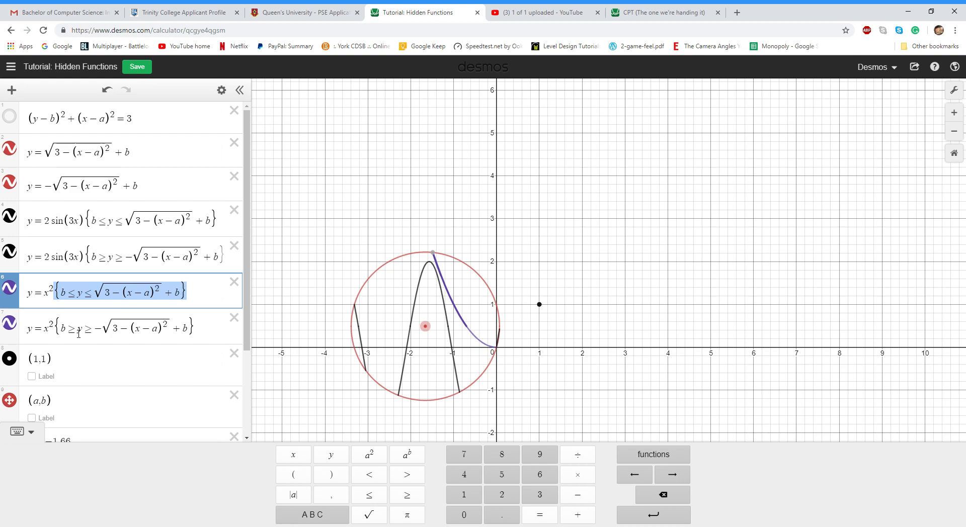
pyautogui.click(53, 366)
pyautogui.hotkey('ctrl', 'v')
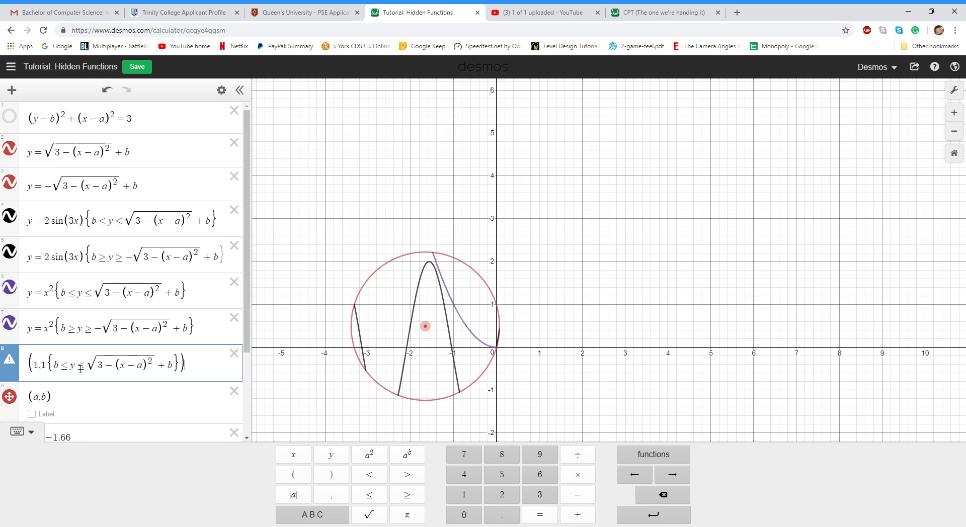
pyautogui.scroll(-2, 53, 366)
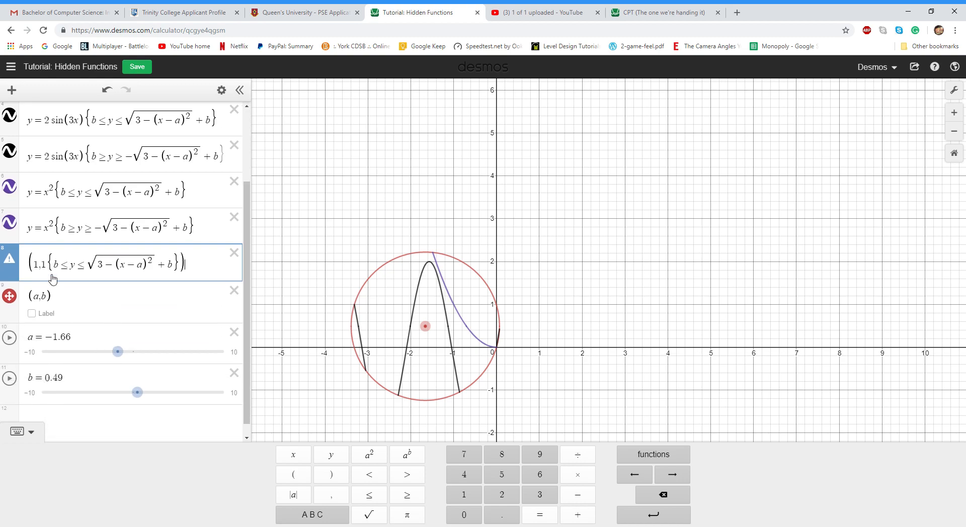
# Replace y with 1 in the point's restriction.
pyautogui.doubleClick(78, 271)
pyautogui.write('a')
pyautogui.press('BackSpace')
pyautogui.write('1,')
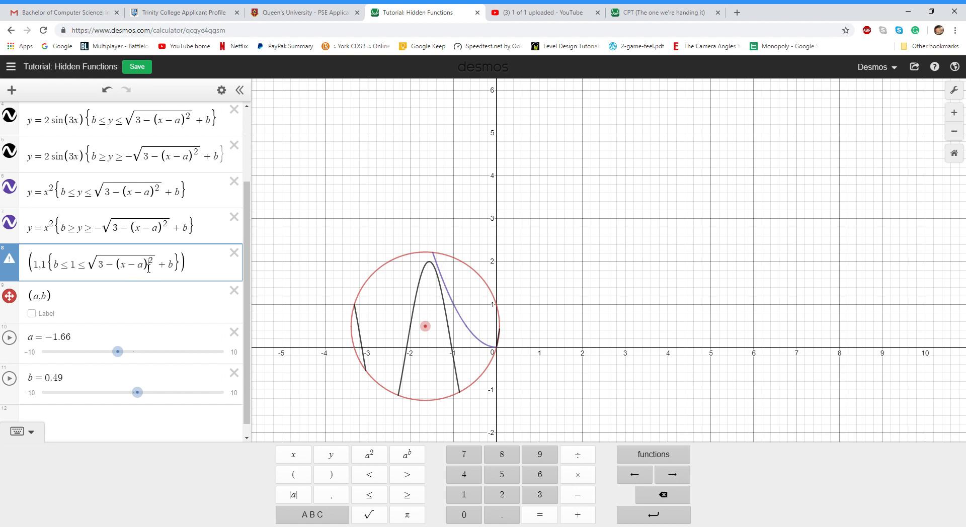
pyautogui.write('1')
# Replace x with 1 in the point's restriction, making it b ≤ 1 ≤ √(3 − (1 − a)²) + b.
pyautogui.doubleClick(177, 269)
pyautogui.write('1')
pyautogui.moveTo(54, 272); pyautogui.dragTo(59, 268)
pyautogui.doubleClick(142, 268)
pyautogui.write('a')
pyautogui.doubleClick(174, 269)
pyautogui.doubleClick(127, 270)
pyautogui.write('1')
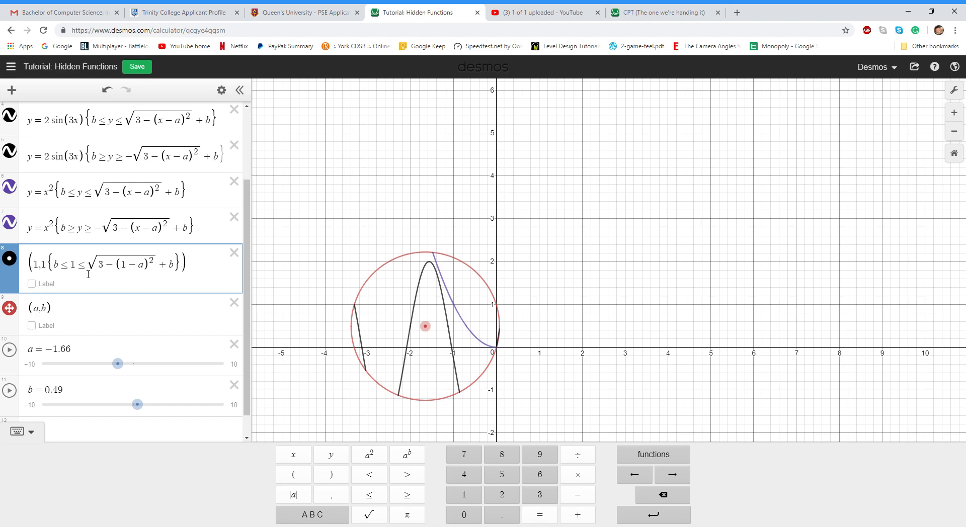
# Duplicate the restricted point (1, 1) on a new line below it.
pyautogui.moveTo(196, 266); pyautogui.dragTo(14, 265)
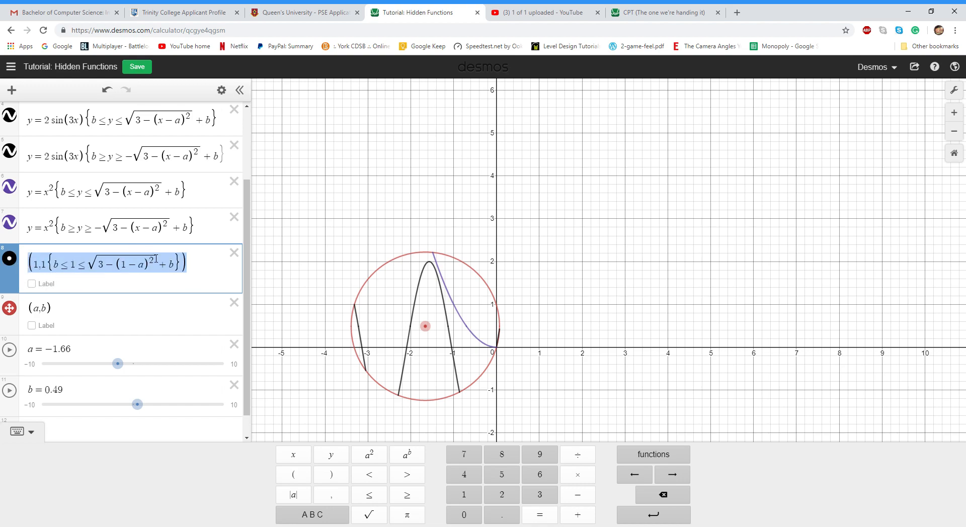
pyautogui.click(203, 269)
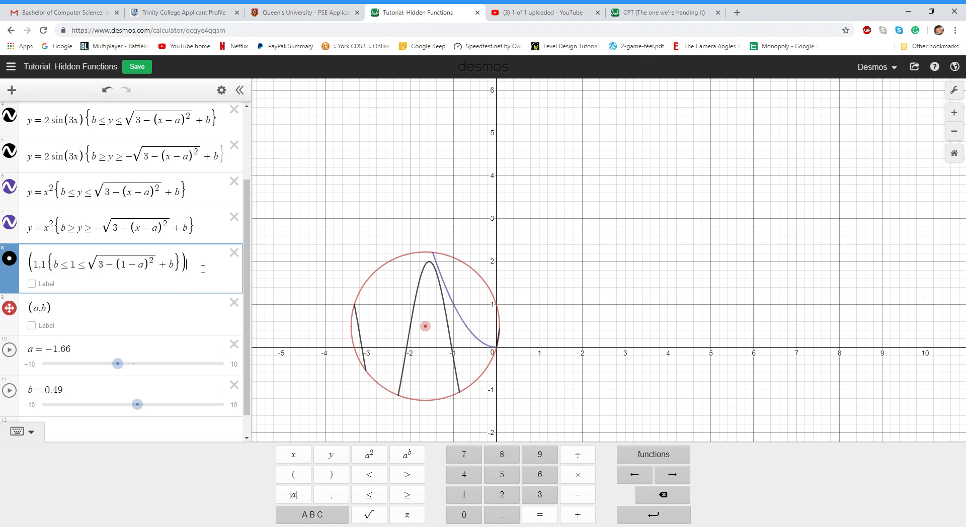
pyautogui.press('Return')
pyautogui.write('(1,1{b≤1≤√3−(1−a)²+b})')
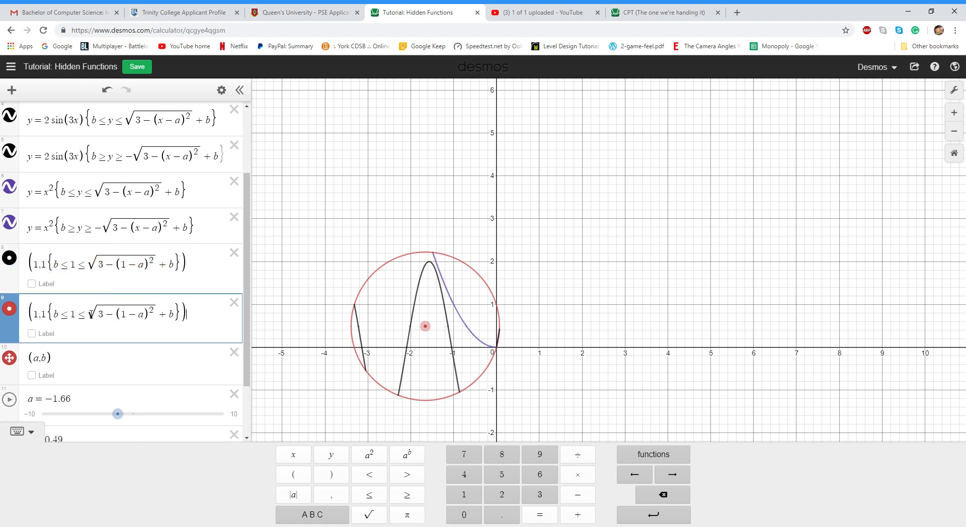
# Change both inequality signs in the duplicate point's restriction to ≥.
pyautogui.moveTo(58, 316); pyautogui.dragTo(85, 322)
pyautogui.write('>')
pyautogui.write('?=')
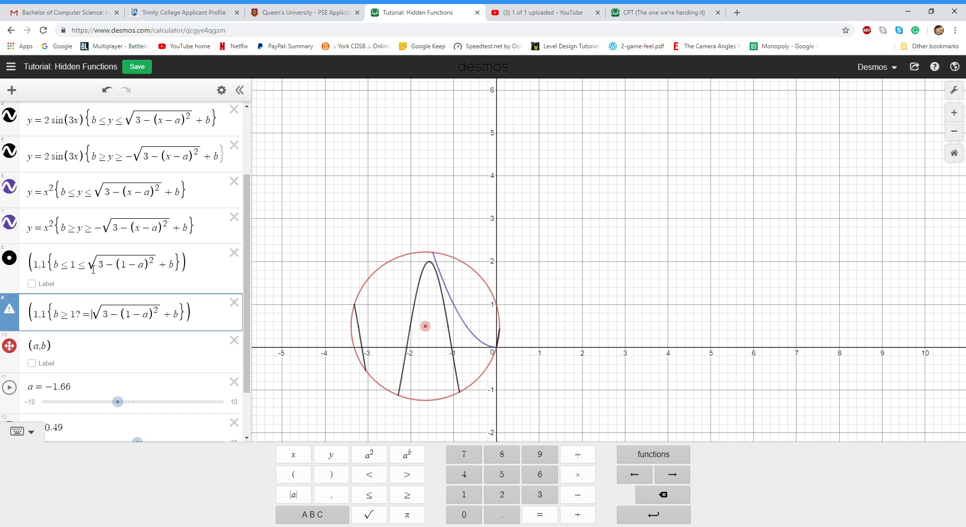
pyautogui.press('BackSpace')
pyautogui.press('BackSpace')
pyautogui.write('>')
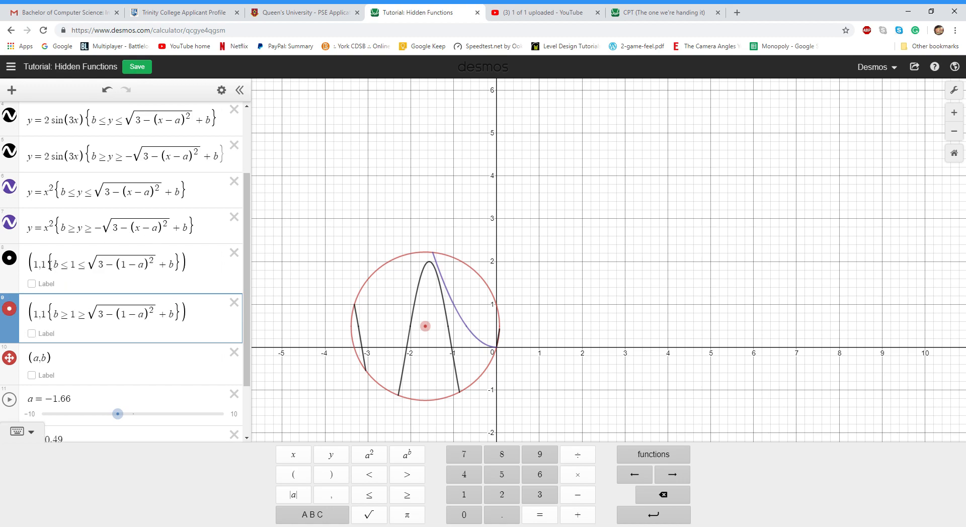
# Move the circle's centre to about (0.71, 1.6) and put a minus sign before the square root in the second point's restriction.
pyautogui.click(37, 271)
pyautogui.doubleClick(43, 273)
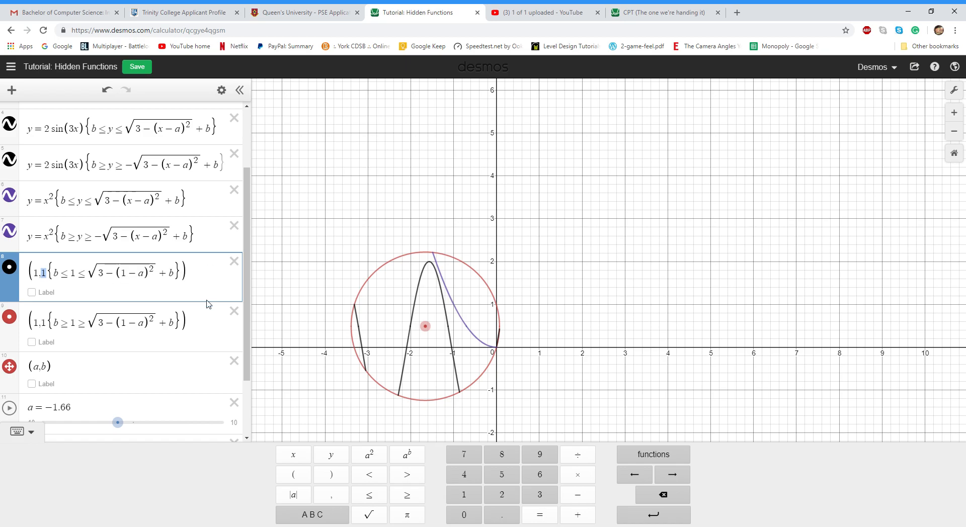
pyautogui.moveTo(426, 326); pyautogui.dragTo(527, 280)
pyautogui.scroll(4, 539, 308)
pyautogui.scroll(-4, 542, 308)
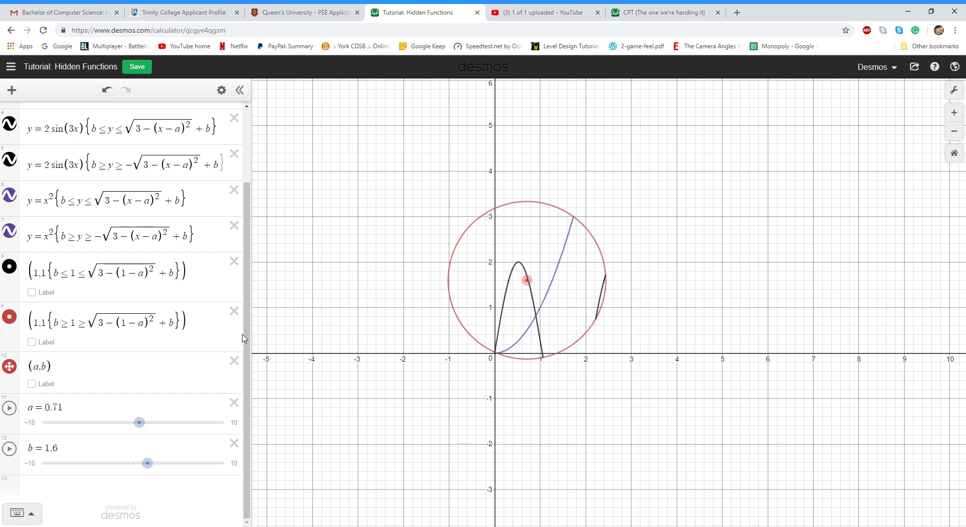
pyautogui.click(97, 325)
pyautogui.write('-')
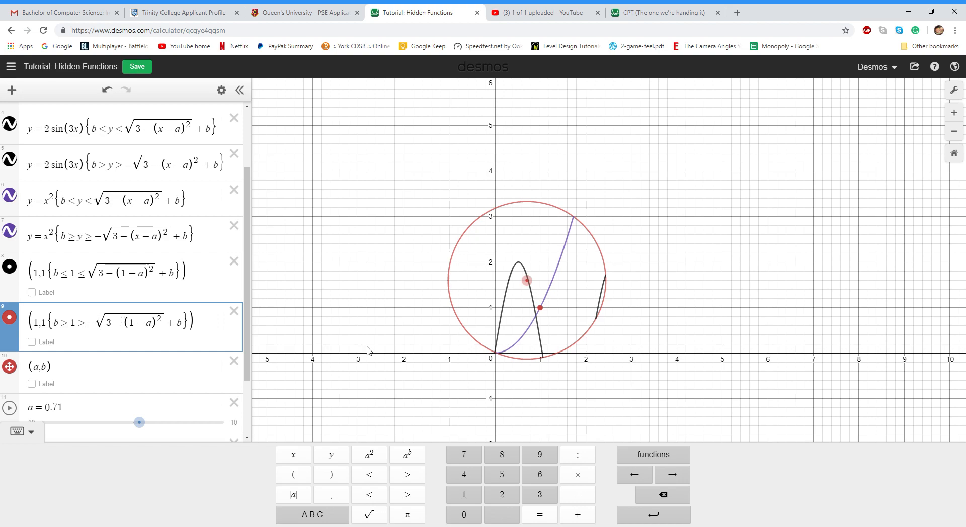
# Move the circle's centre to about (0.93, 1.25) and change the colour of the point with the ≤ restriction to red.
pyautogui.moveTo(534, 280)
pyautogui.mouseDown()
pyautogui.moveTo(539, 344)
pyautogui.moveTo(537, 297)
pyautogui.mouseUp()
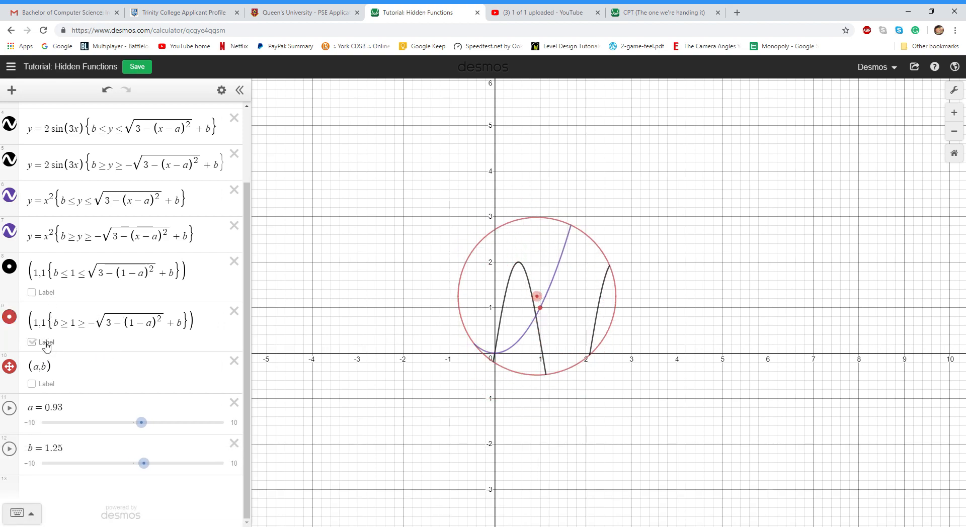
pyautogui.click(9, 317)
pyautogui.click(9, 317)
pyautogui.click(10, 267)
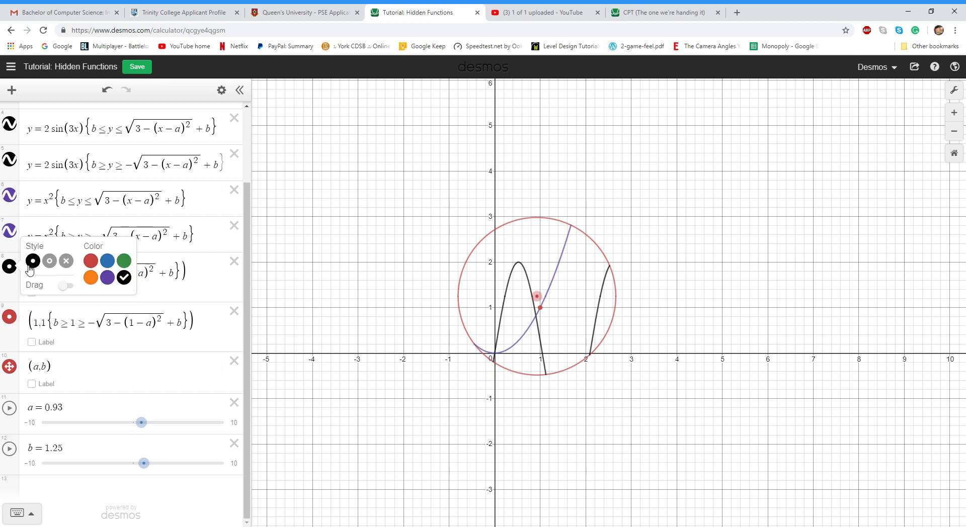
pyautogui.click(91, 261)
# Turn on the label of the point with the ≤ restriction and set its text to "secret here".
pyautogui.click(55, 317)
pyautogui.click(35, 293)
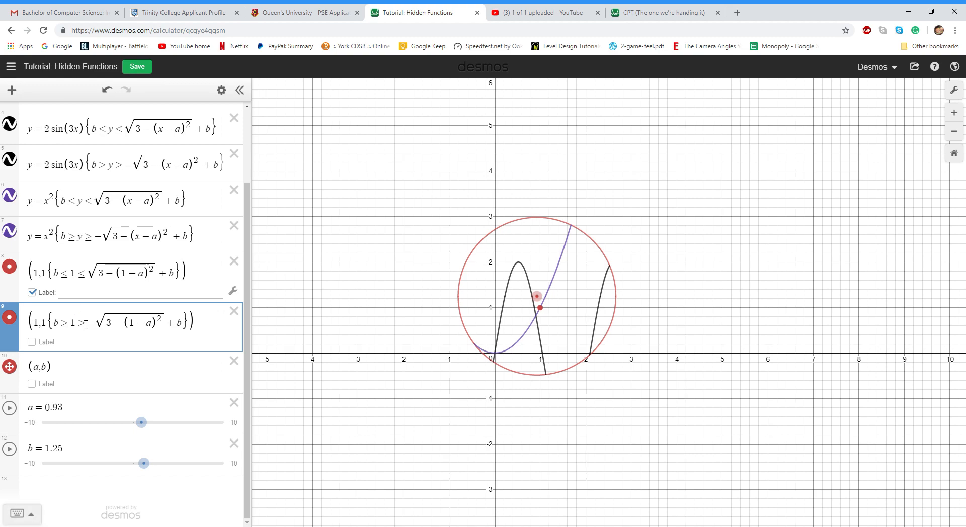
pyautogui.write('sec ret here')
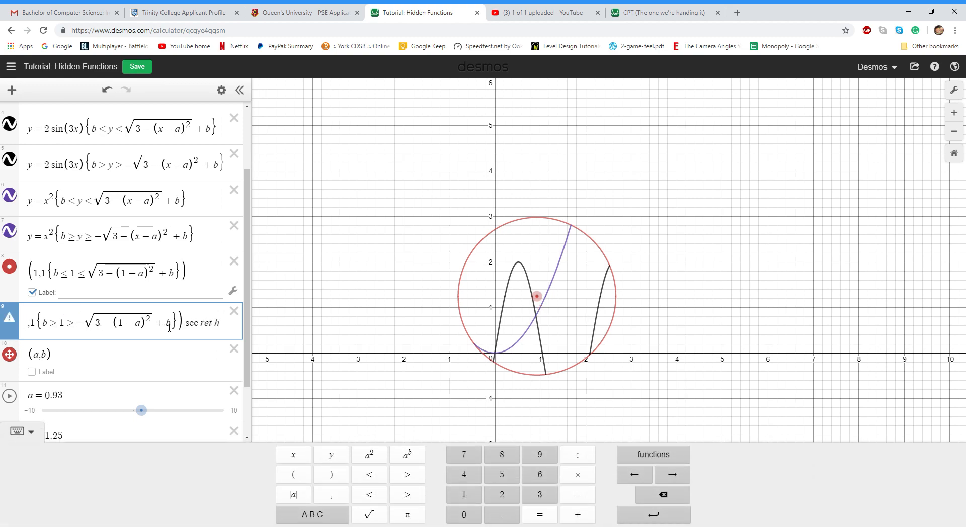
pyautogui.moveTo(175, 323); pyautogui.dragTo(252, 324)
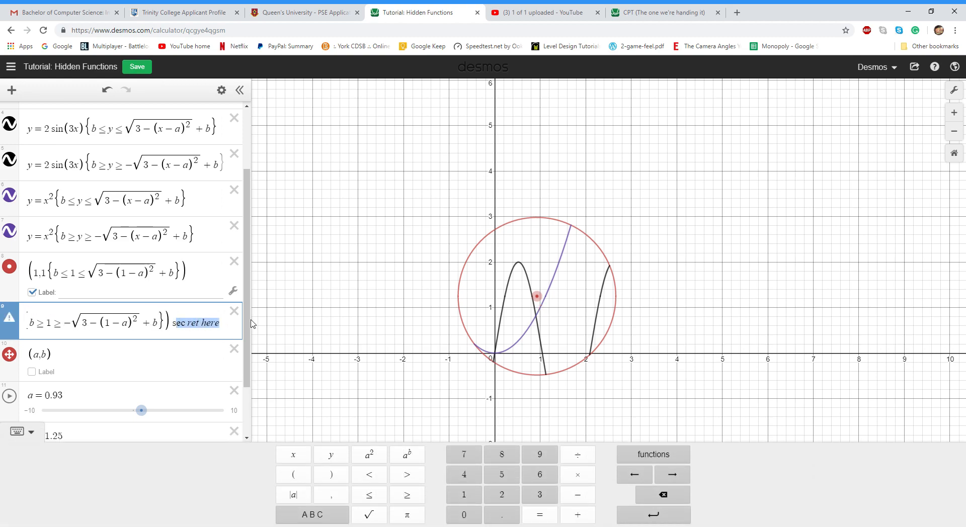
pyautogui.press('BackSpace')
pyautogui.click(180, 297)
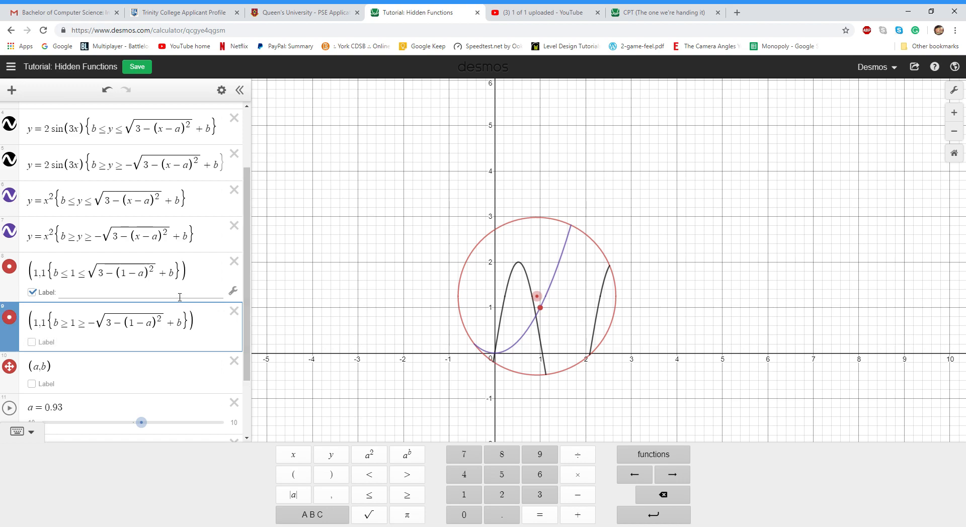
pyautogui.write('secret here')
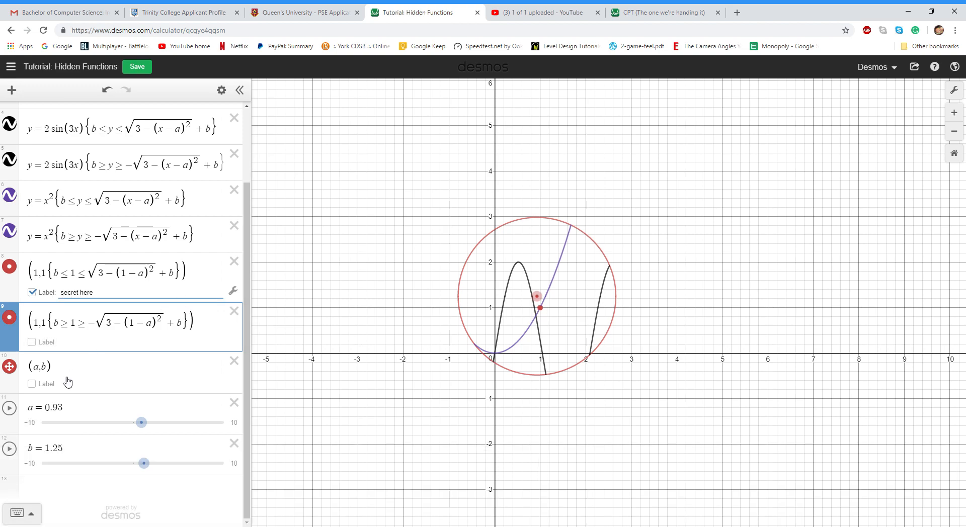
pyautogui.click(68, 383)
pyautogui.write('secret here')
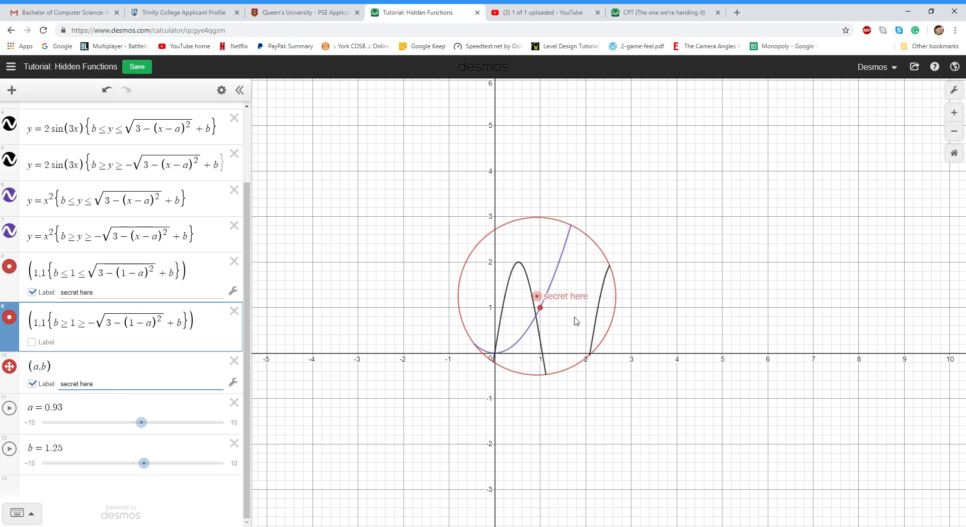
pyautogui.click(540, 309)
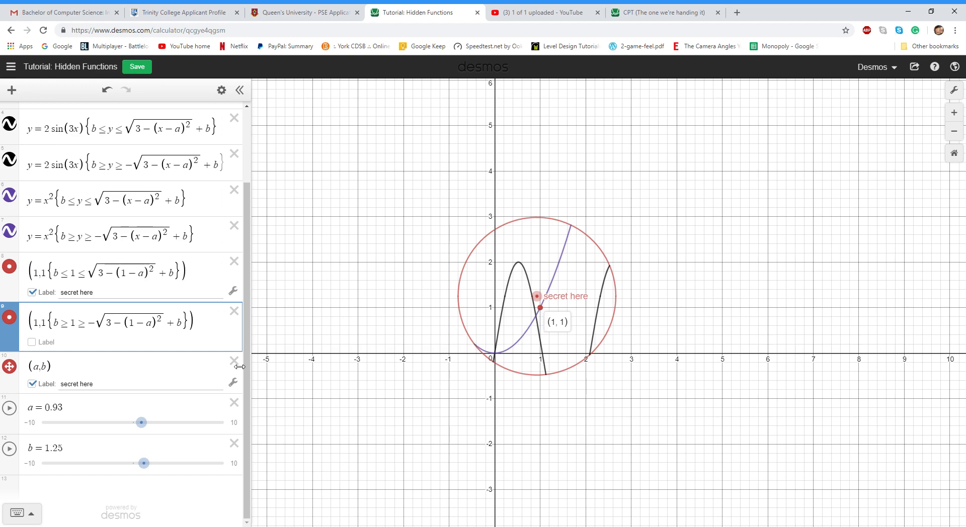
pyautogui.moveTo(537, 296); pyautogui.dragTo(519, 304)
pyautogui.click(35, 385)
pyautogui.moveTo(104, 389); pyautogui.dragTo(39, 390)
# Label the point with the ≥ restriction "secret here" and move the circle's centre to about (0.15, 0.83).
pyautogui.click(32, 342)
pyautogui.write('secret here')
pyautogui.moveTo(519, 303); pyautogui.dragTo(502, 316)
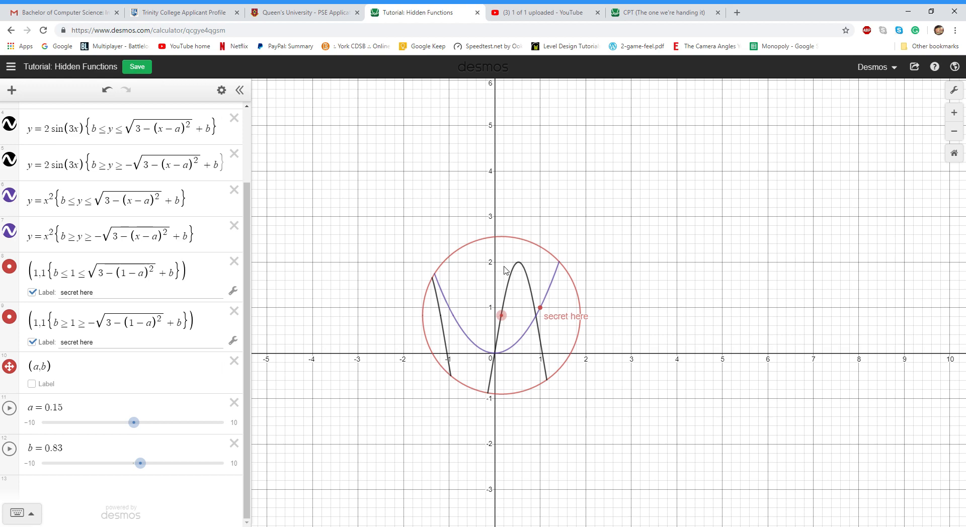
pyautogui.click(52, 274)
pyautogui.doubleClick(77, 280)
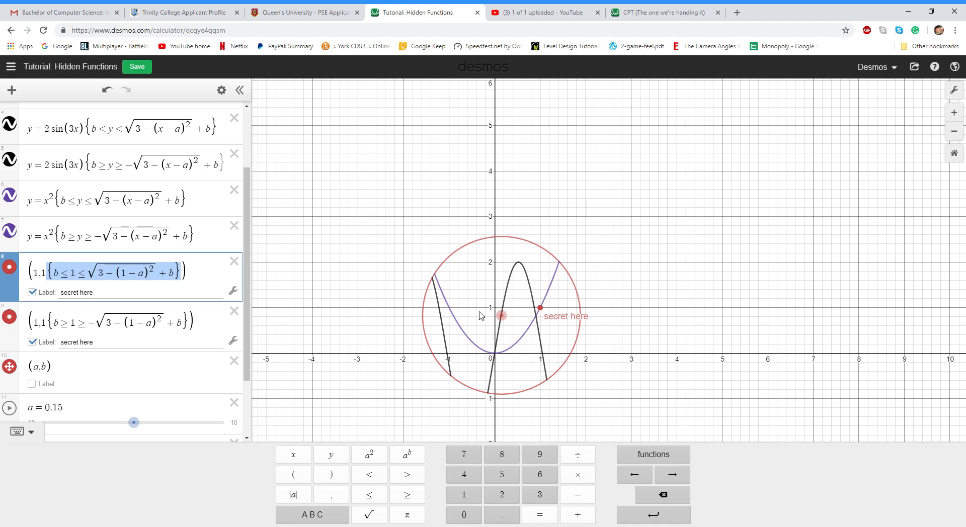
pyautogui.scroll(2, 151, 315)
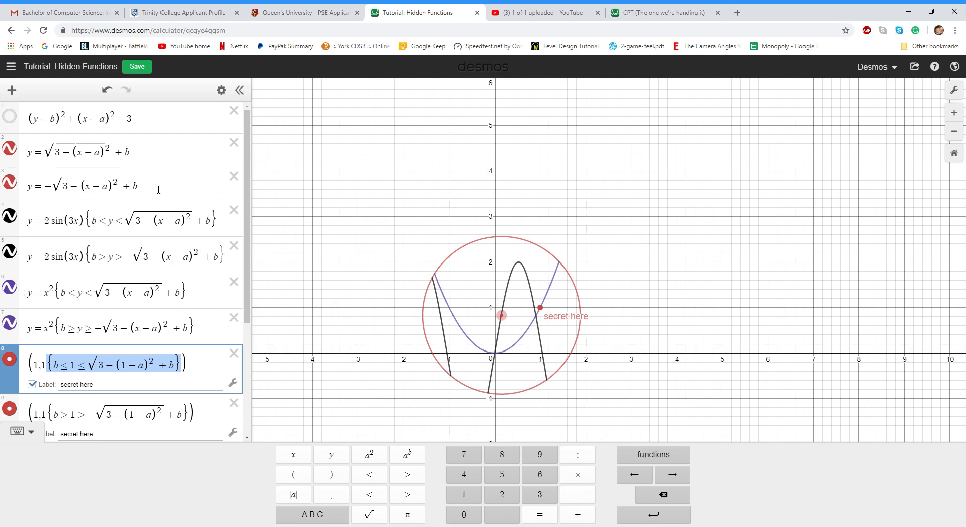
pyautogui.moveTo(31, 120); pyautogui.dragTo(100, 125)
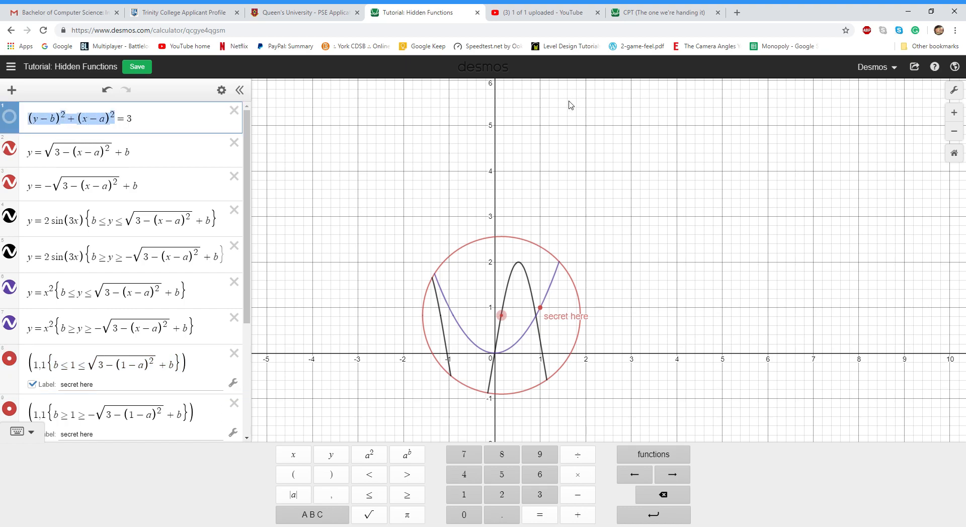
# Switch to the CPT graph, examine its secret ornament by moving the searching glass, and return to the Tutorial: Hidden Functions graph.
pyautogui.click(689, 10)
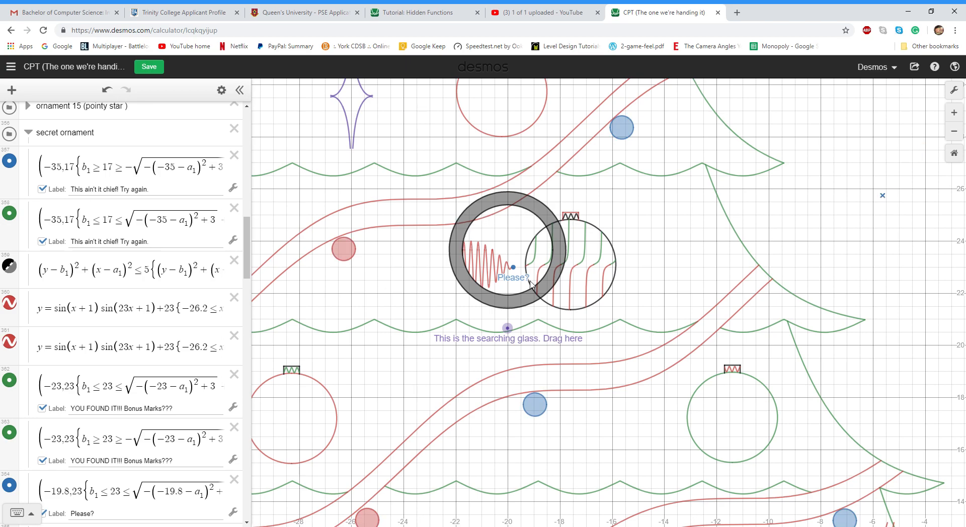
pyautogui.scroll(-2, 628, 239)
pyautogui.scroll(-1, 628, 238)
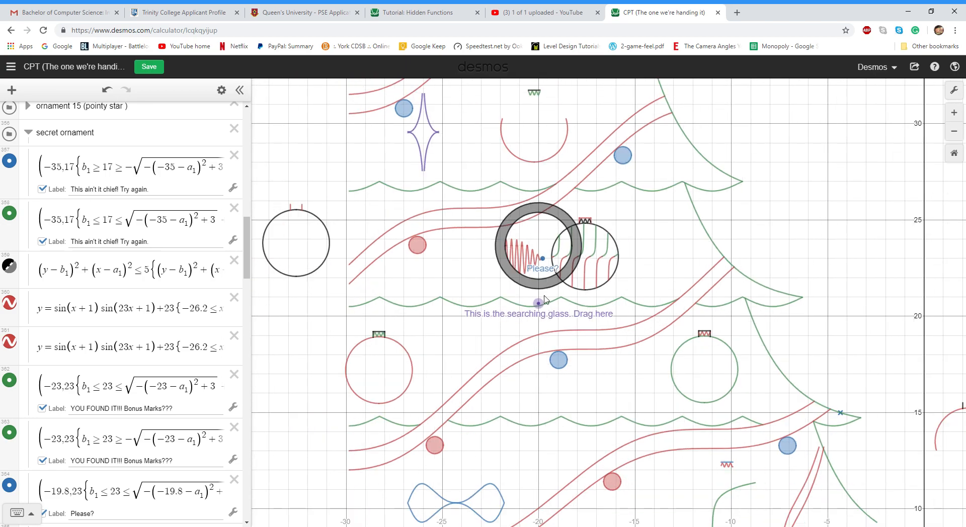
pyautogui.moveTo(540, 307)
pyautogui.mouseDown()
pyautogui.moveTo(523, 332)
pyautogui.moveTo(529, 321)
pyautogui.mouseUp()
pyautogui.click(555, 12)
pyautogui.click(428, 13)
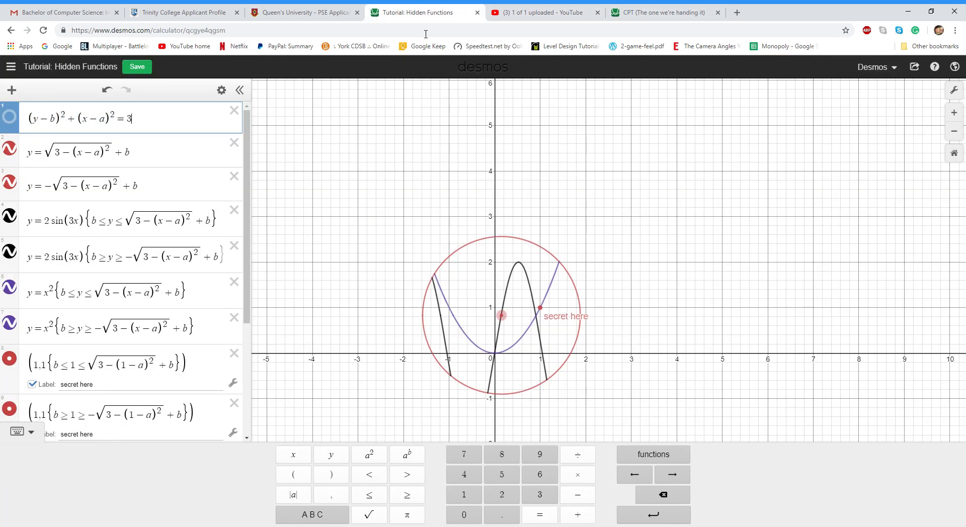